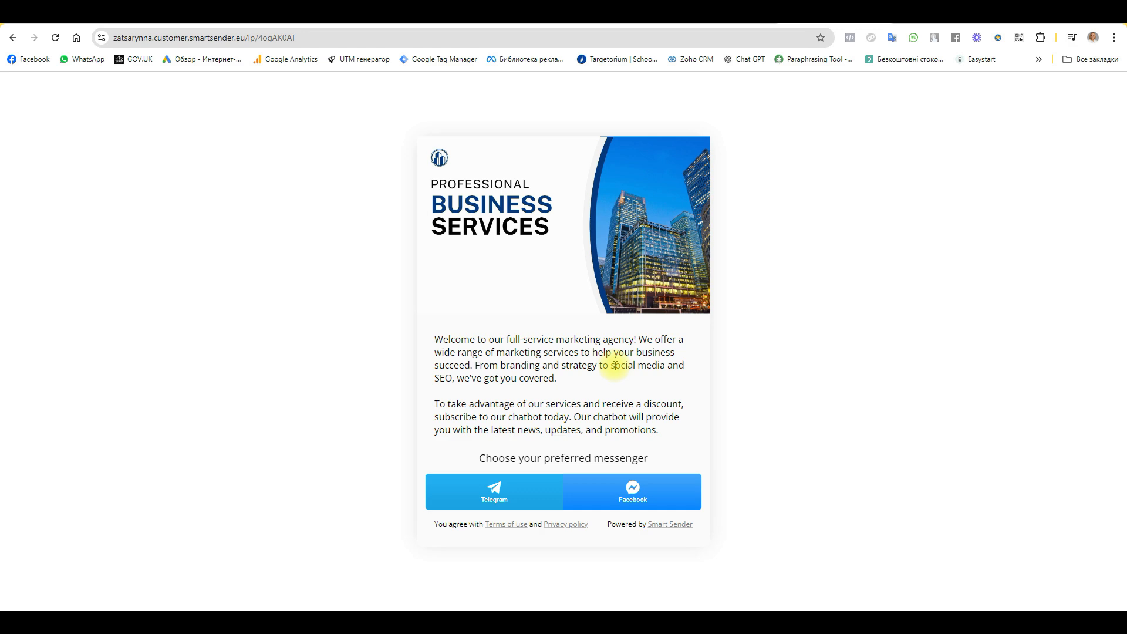
Copy the head script, lines 3 to 5, from the diff-styles file on GitHub.
click(510, 17)
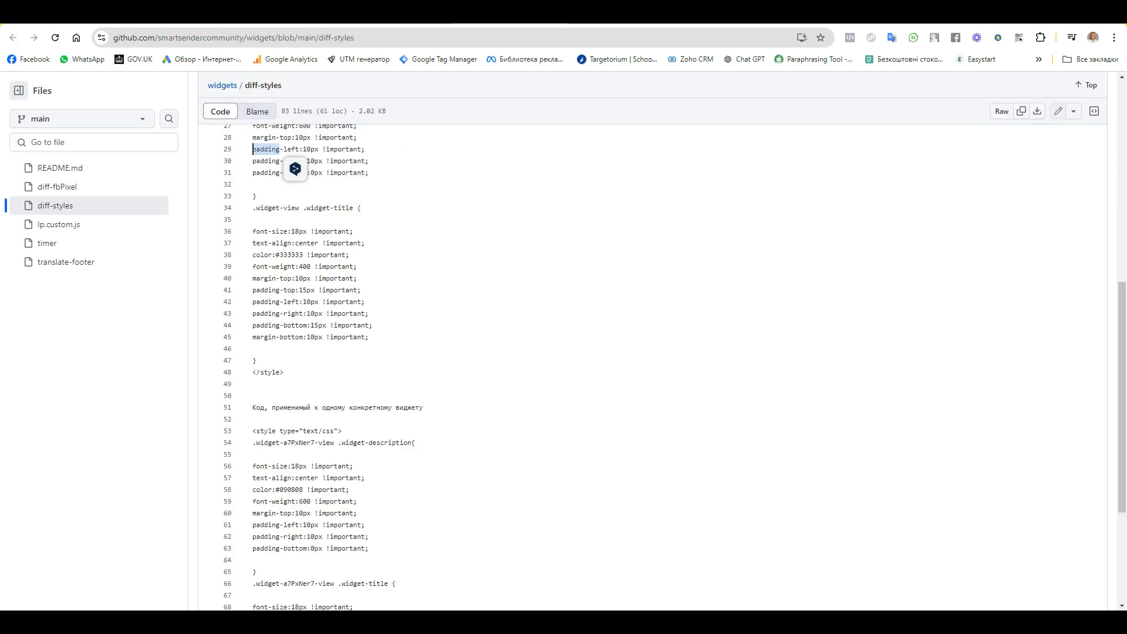
scroll(539, 420, up, 7)
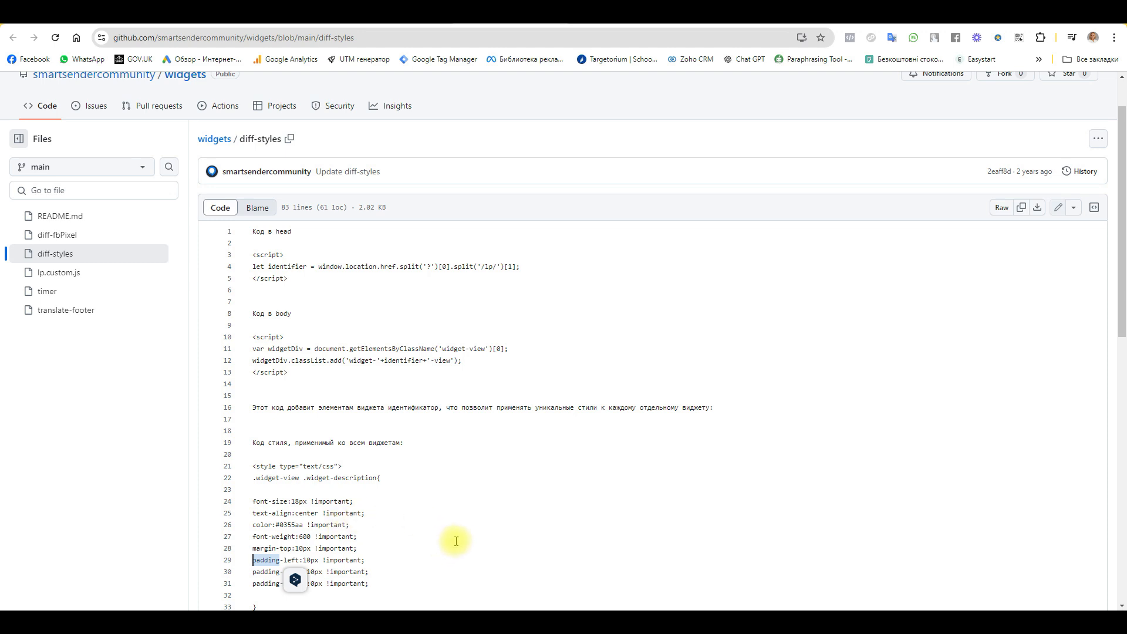
scroll(468, 493, up, 1)
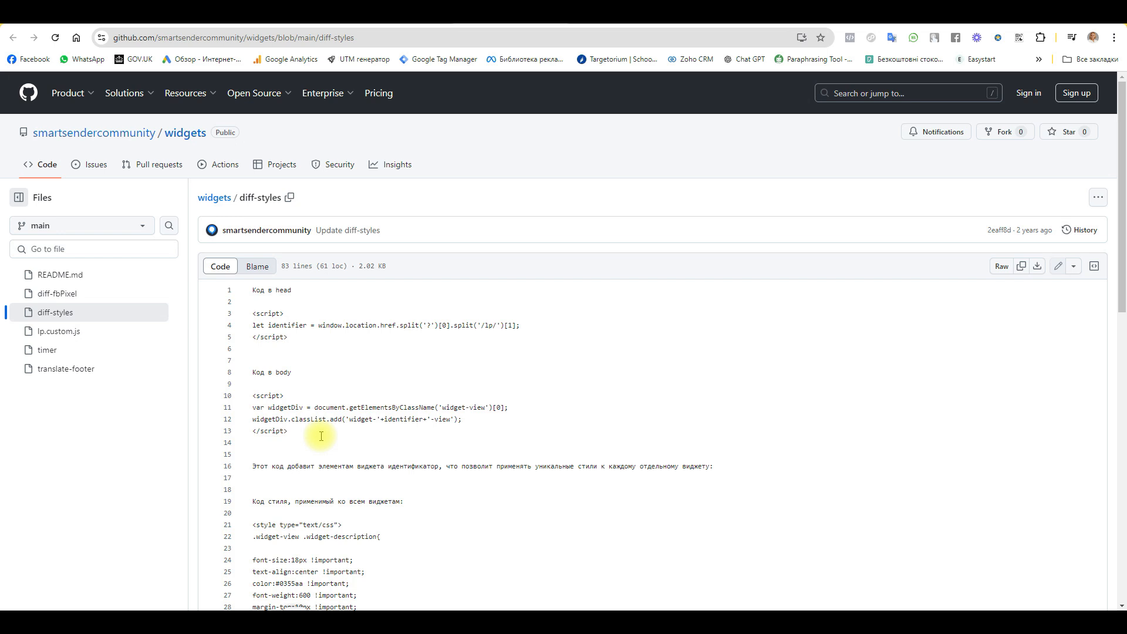
drag(252, 313, 294, 343)
key(ctrl+c)
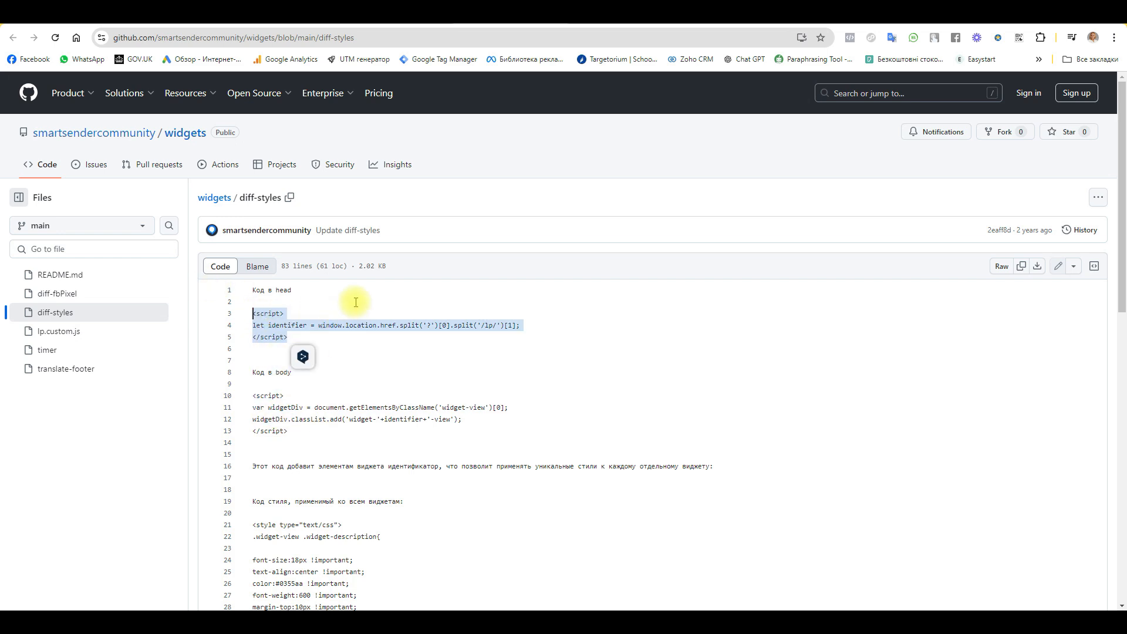
In Smart Sender's domain settings, start a custom tracker named "Script" and paste the copied script into its head content.
click(408, 14)
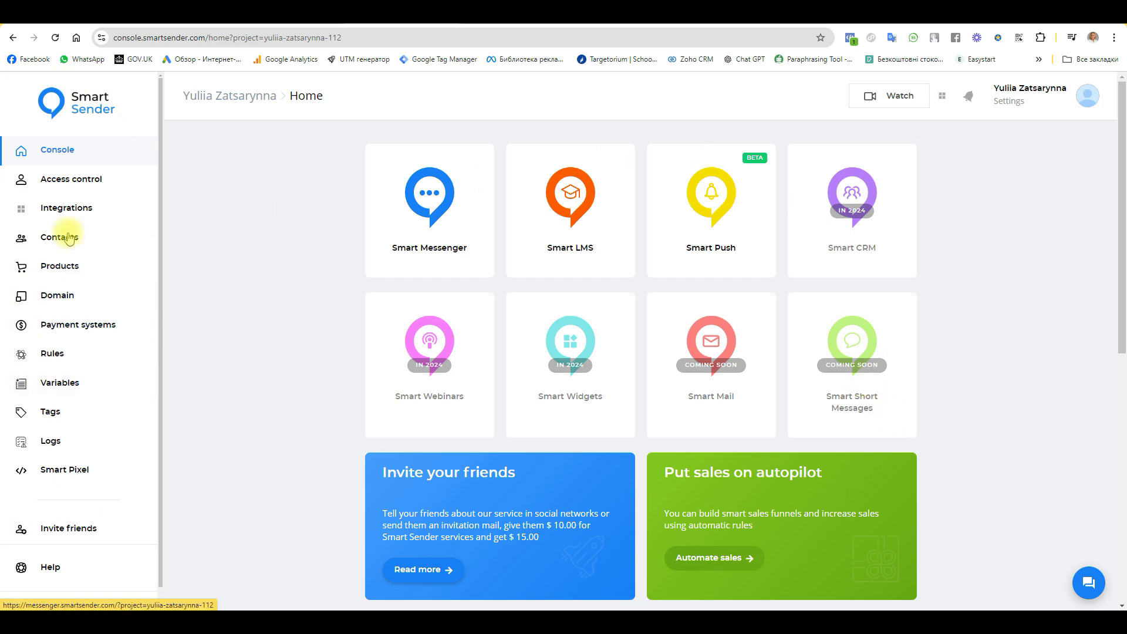
click(36, 305)
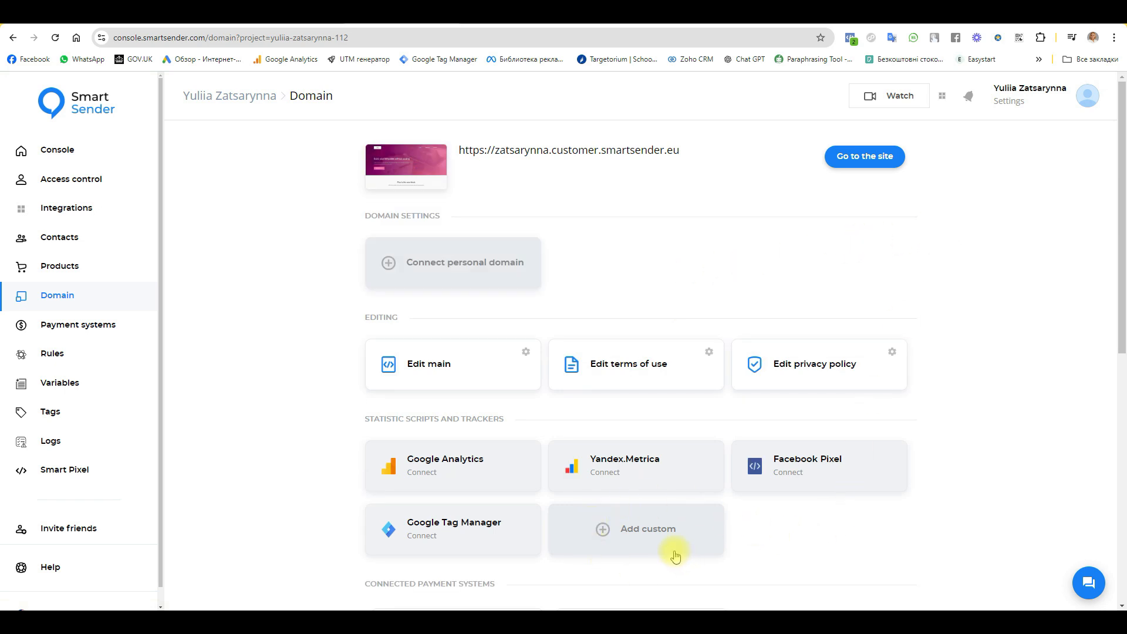
click(658, 530)
click(940, 227)
drag(954, 228, 890, 238)
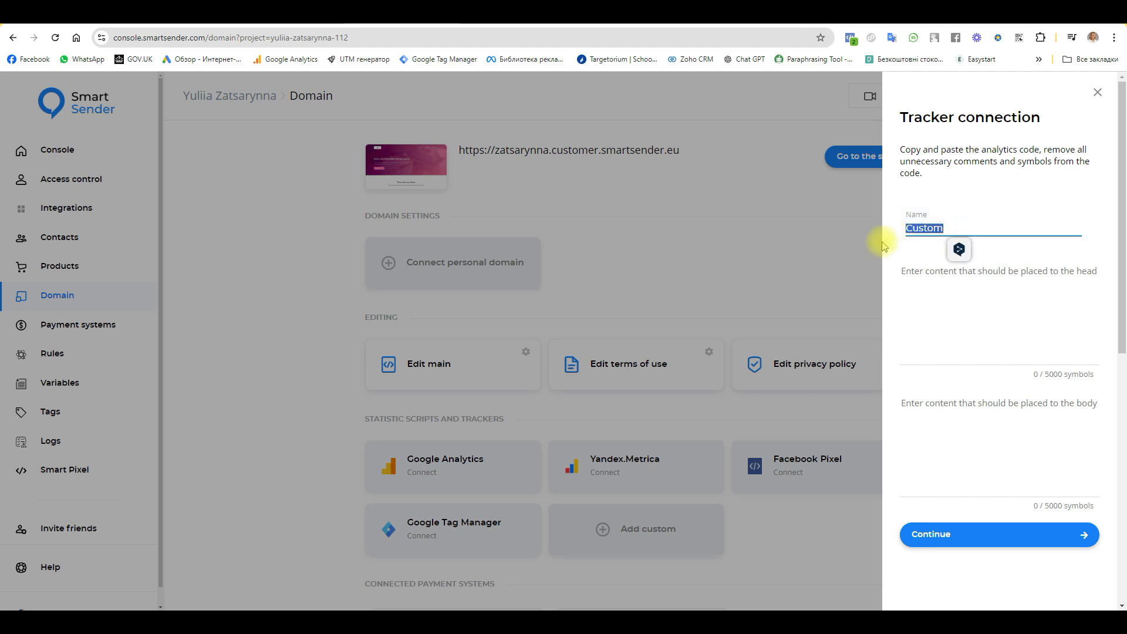
text(S)
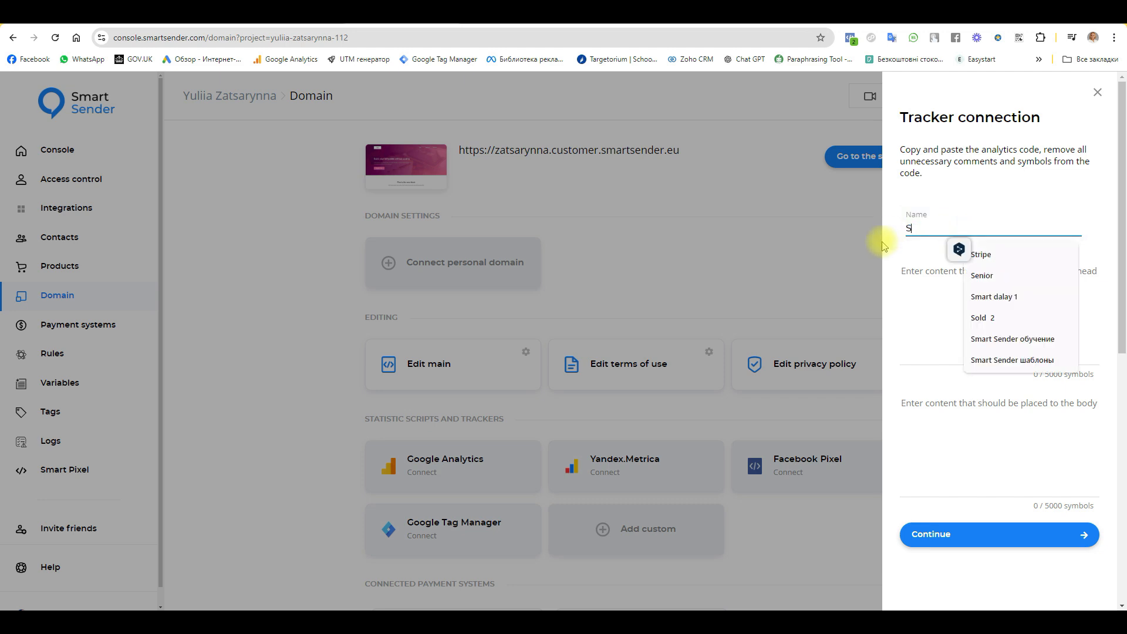
text(cript)
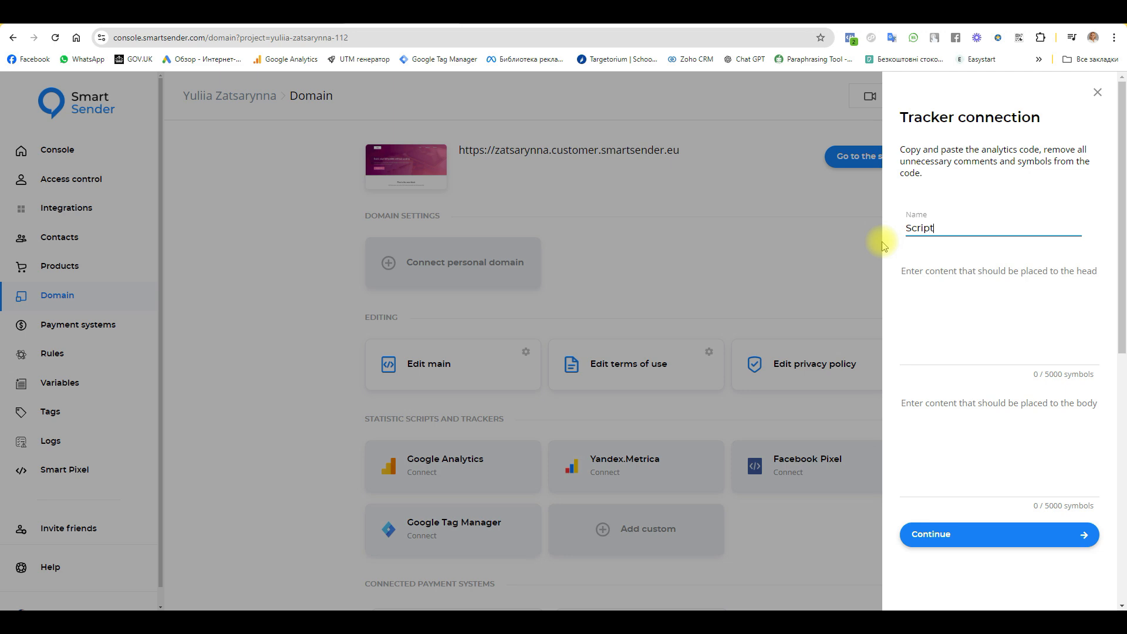
click(985, 267)
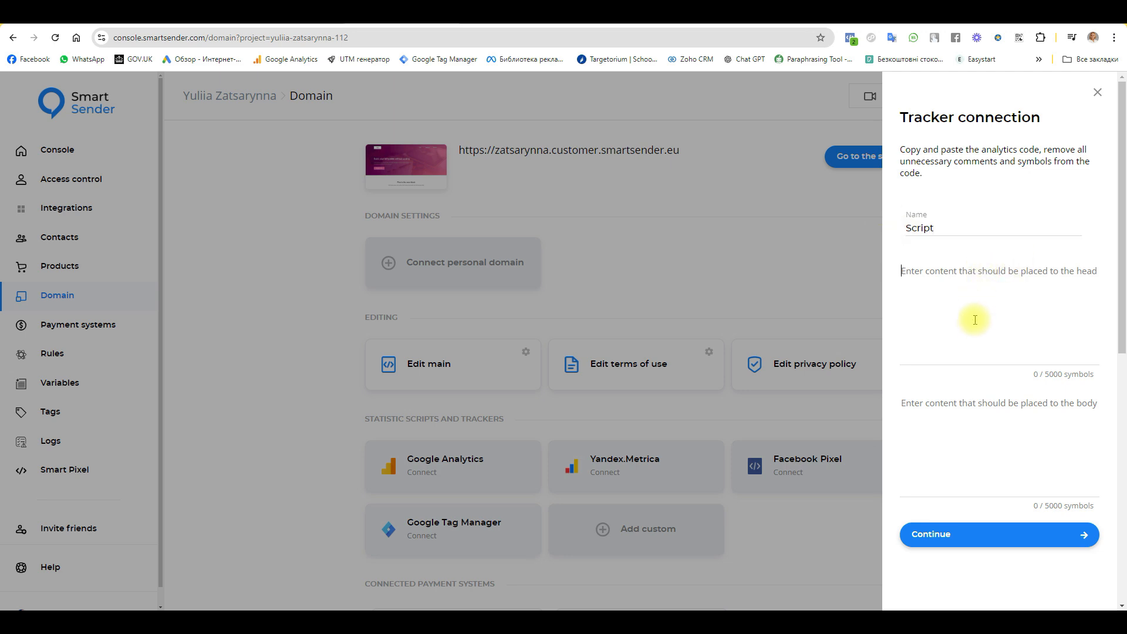
key(ctrl+v)
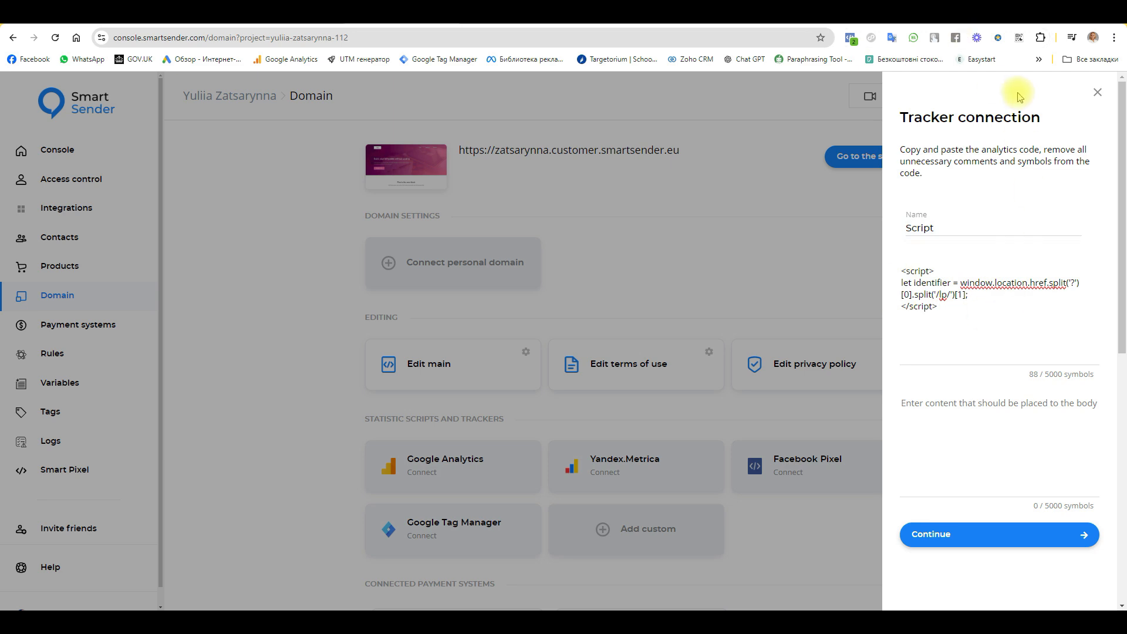
Copy the body script, lines 10 to 13 of diff-styles, into the tracker's body content and save the tracker.
click(503, 14)
drag(289, 433, 227, 395)
key(ctrl+c)
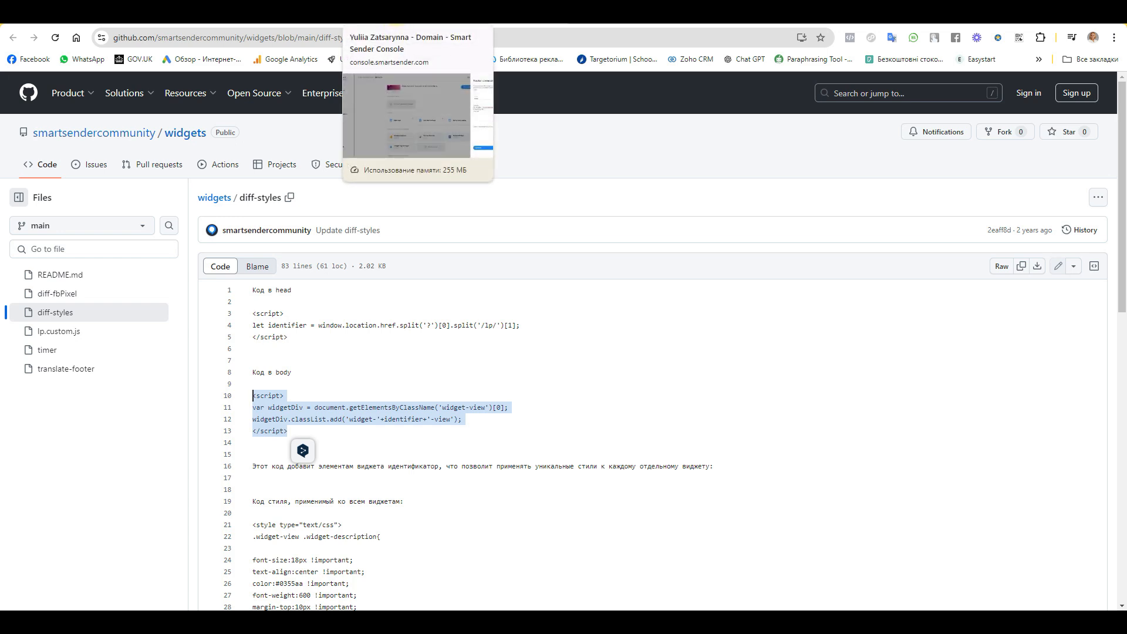
click(390, 17)
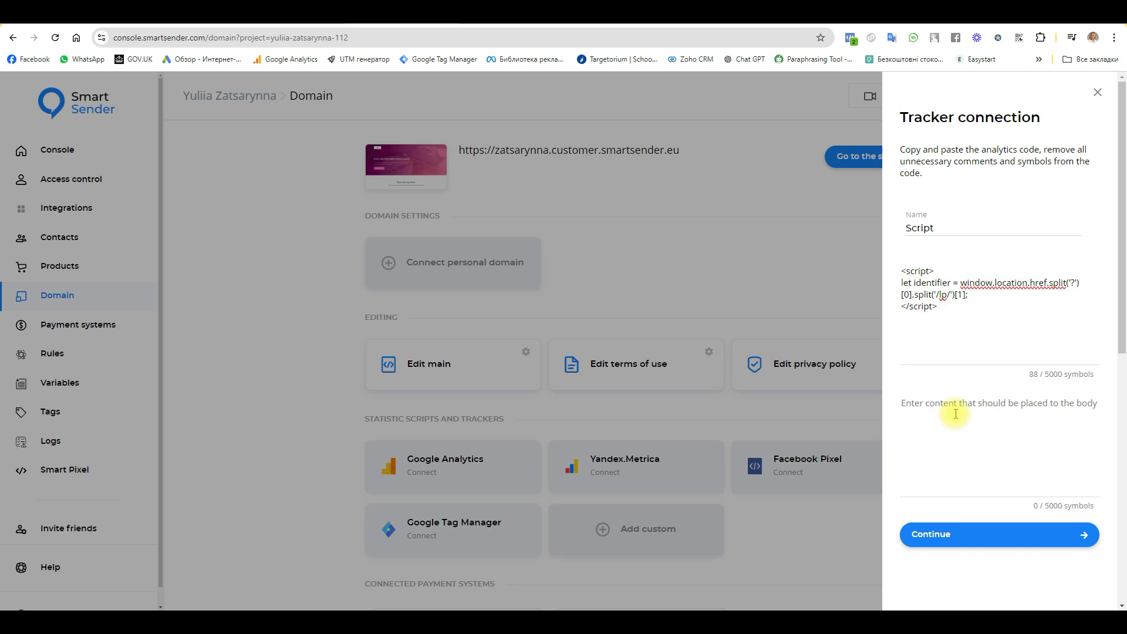
click(955, 414)
key(ctrl+v)
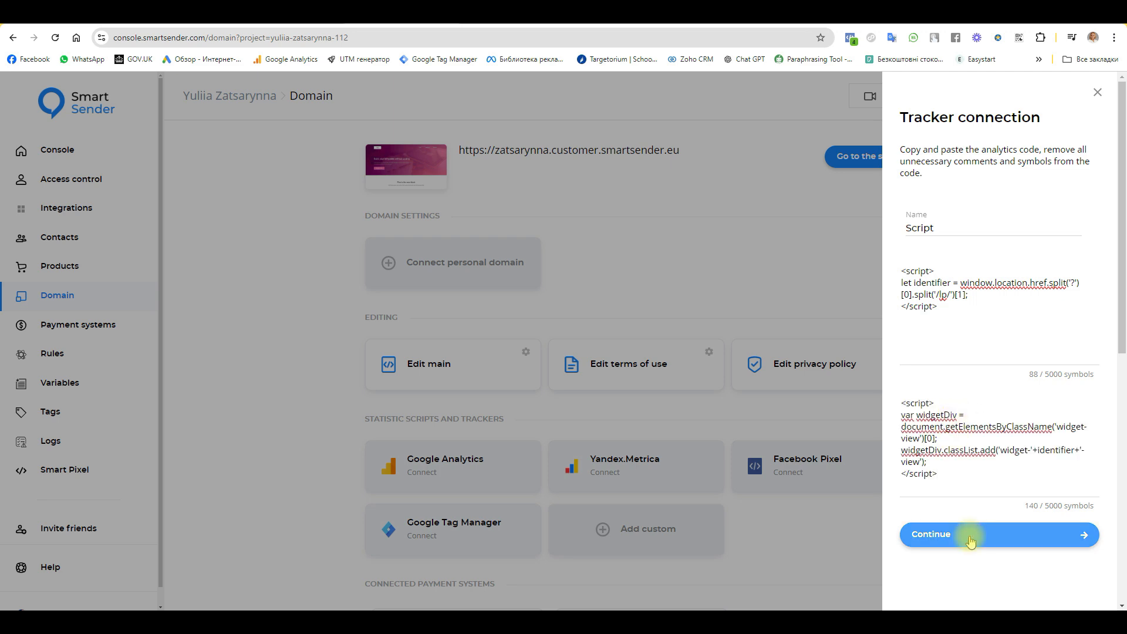
click(971, 539)
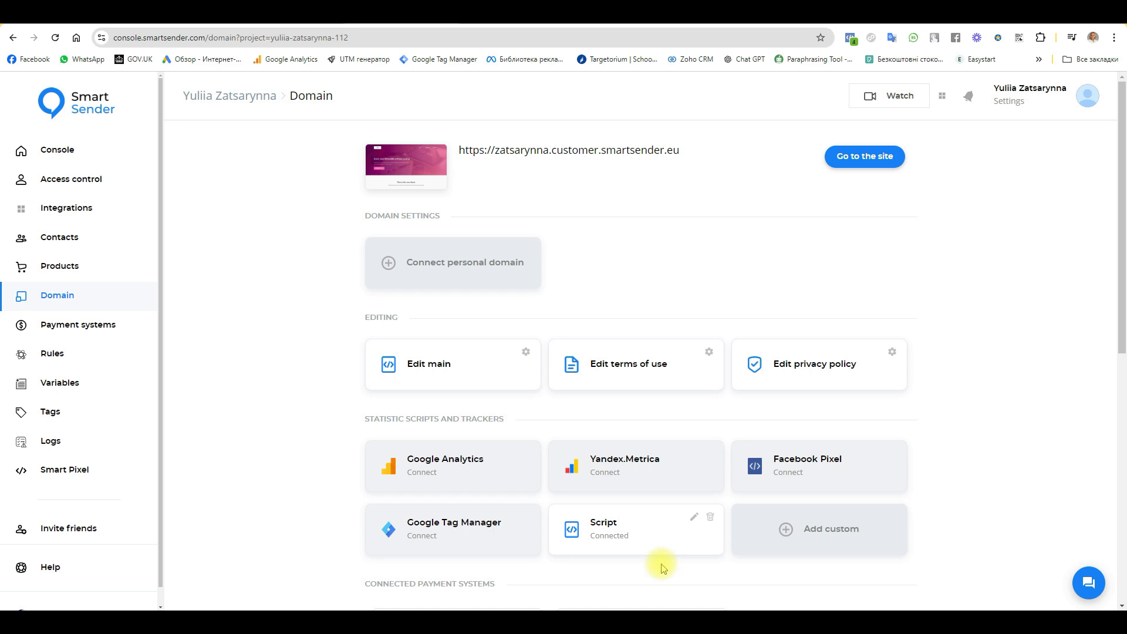
Start another custom tracker in the domain's statistic scripts and name it "Custom 1".
click(806, 530)
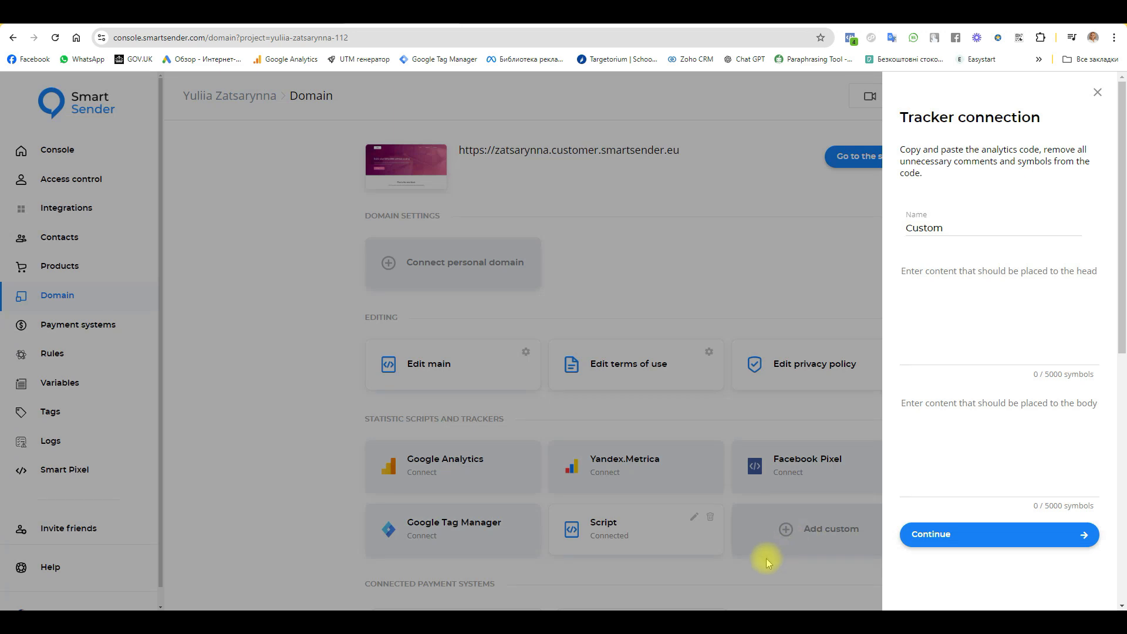
click(950, 228)
text(2)
key(BackSpace)
text(1)
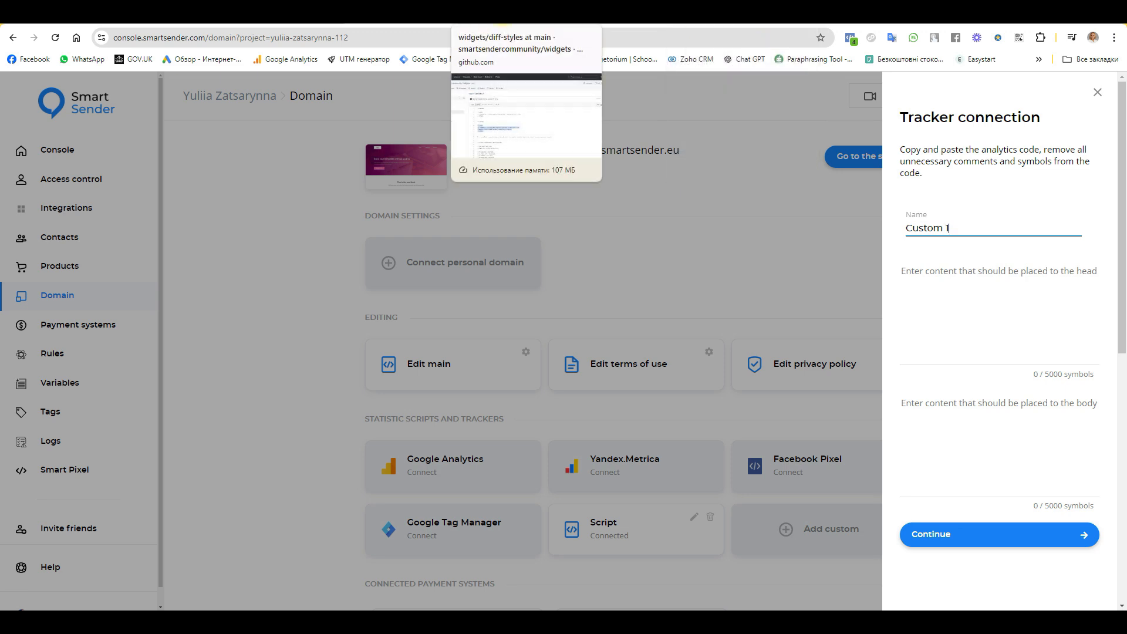
Copy the style block for all widgets, lines 21 to 48 of diff-styles, into the Custom 1 tracker's head content.
click(501, 13)
scroll(385, 446, down, 3)
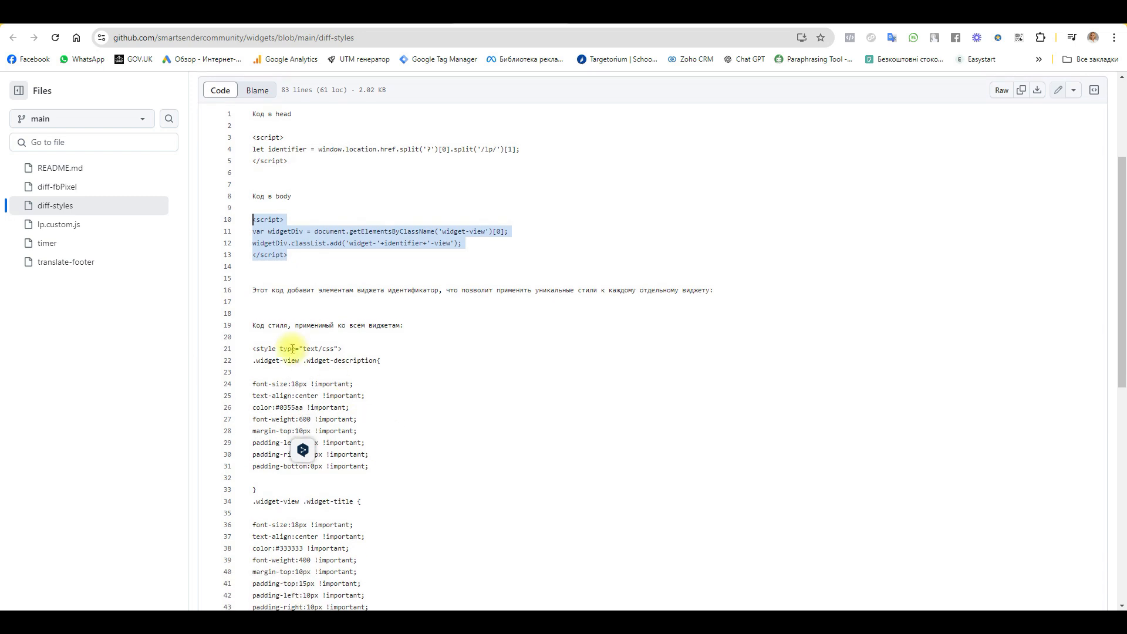
drag(253, 349, 354, 368)
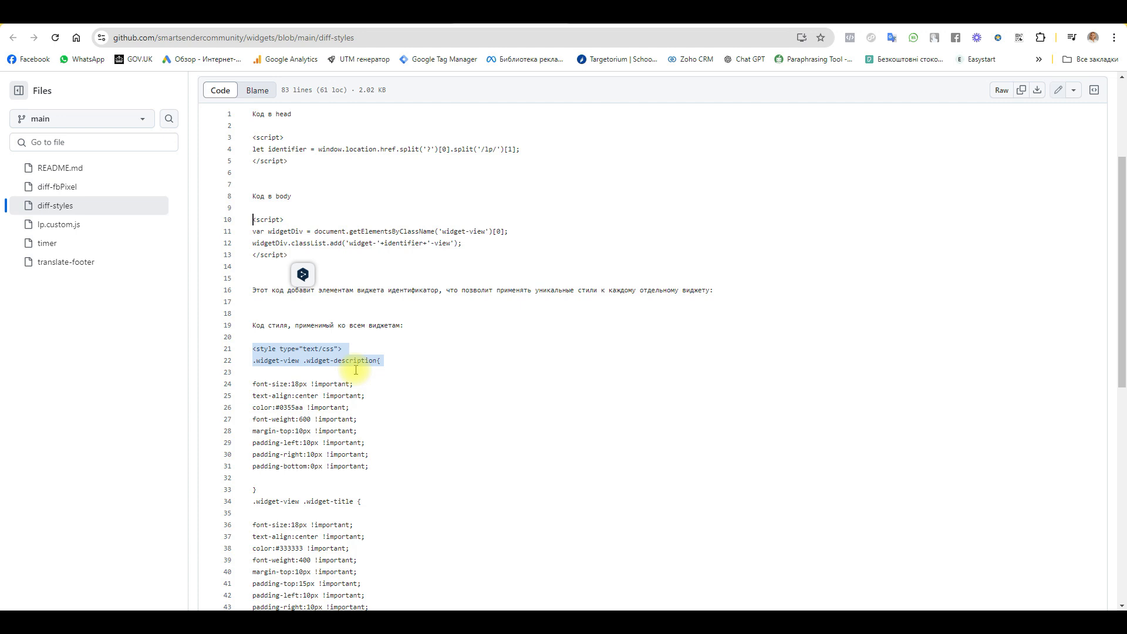
drag(357, 371, 354, 572)
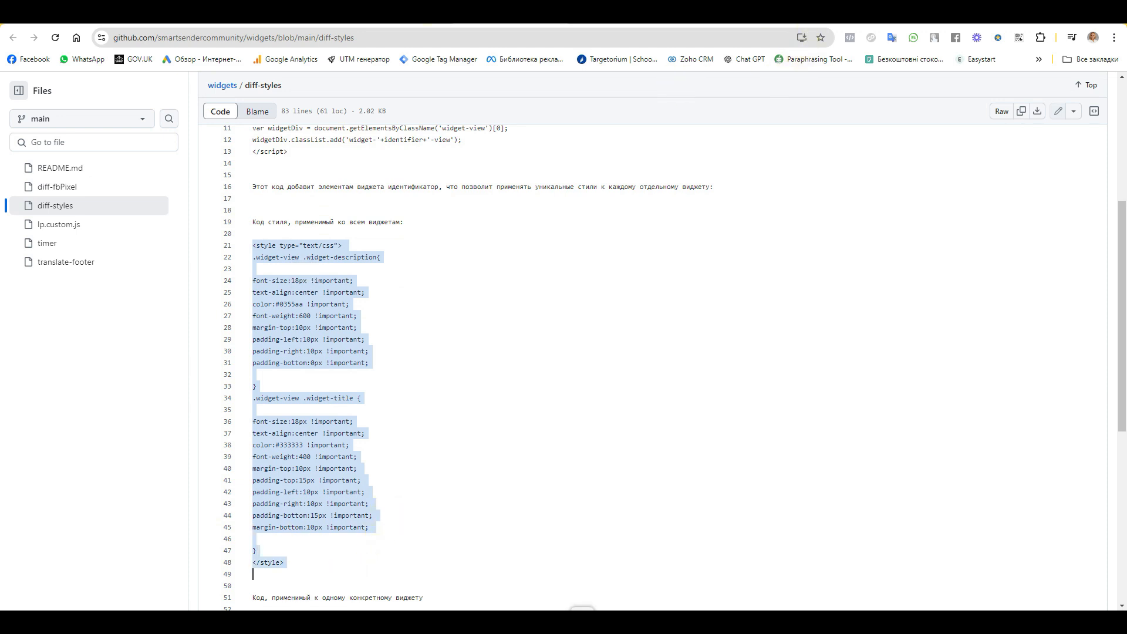
click(810, 12)
click(931, 268)
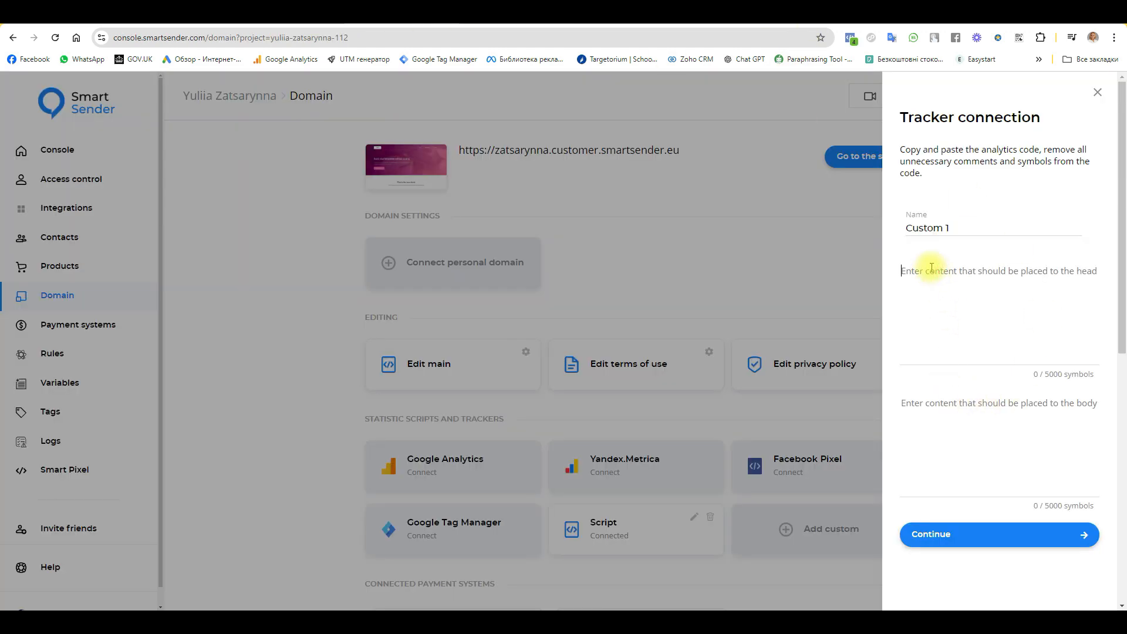
key(ctrl+v)
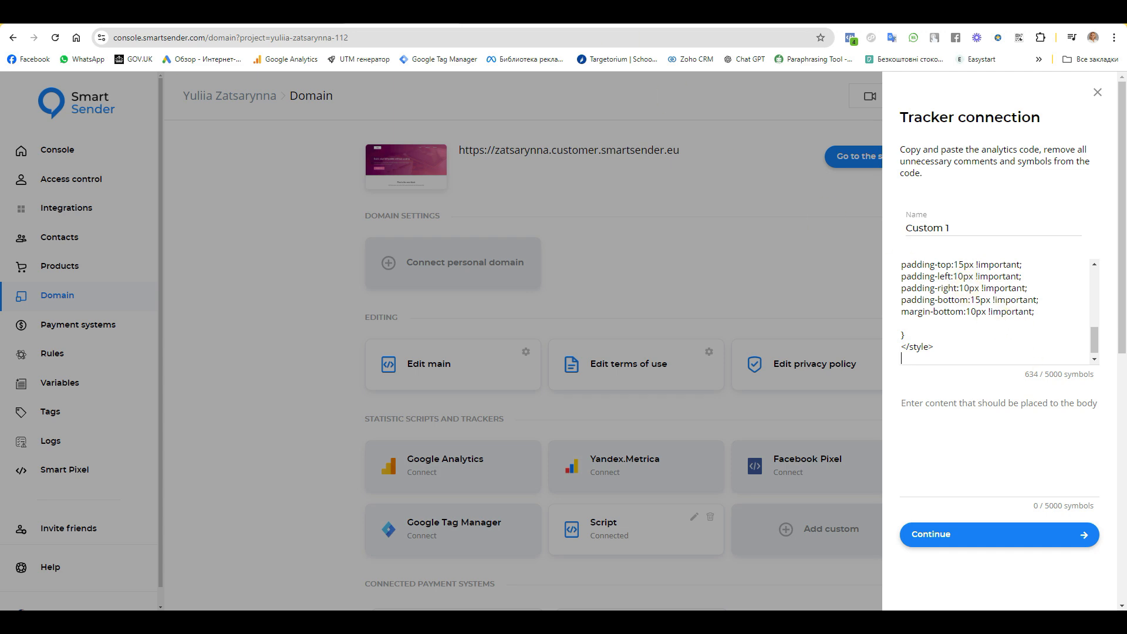
Compare the widget-description and widget-title style rules in diff-styles with the description text and messenger prompt on the landing page.
click(497, 23)
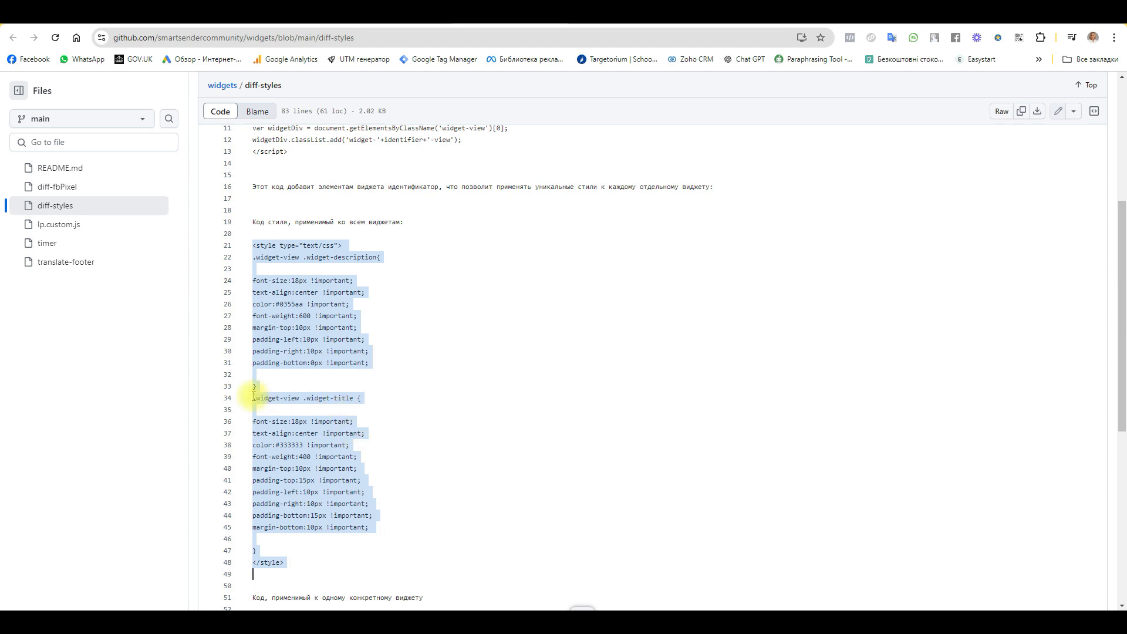
drag(368, 363, 248, 281)
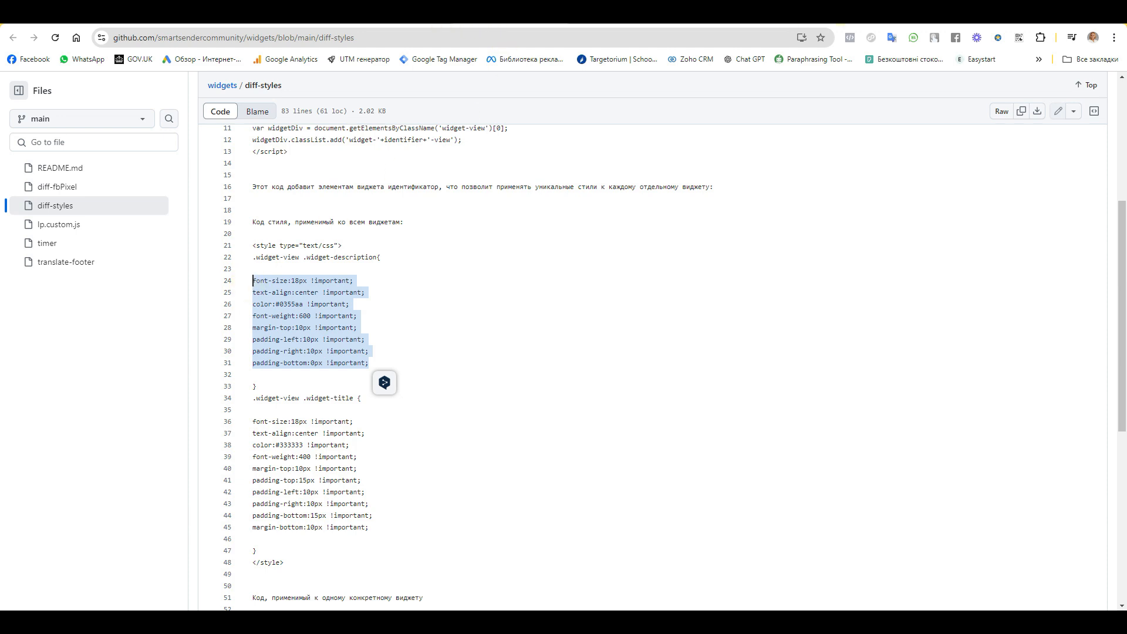
click(833, 12)
drag(664, 439, 422, 340)
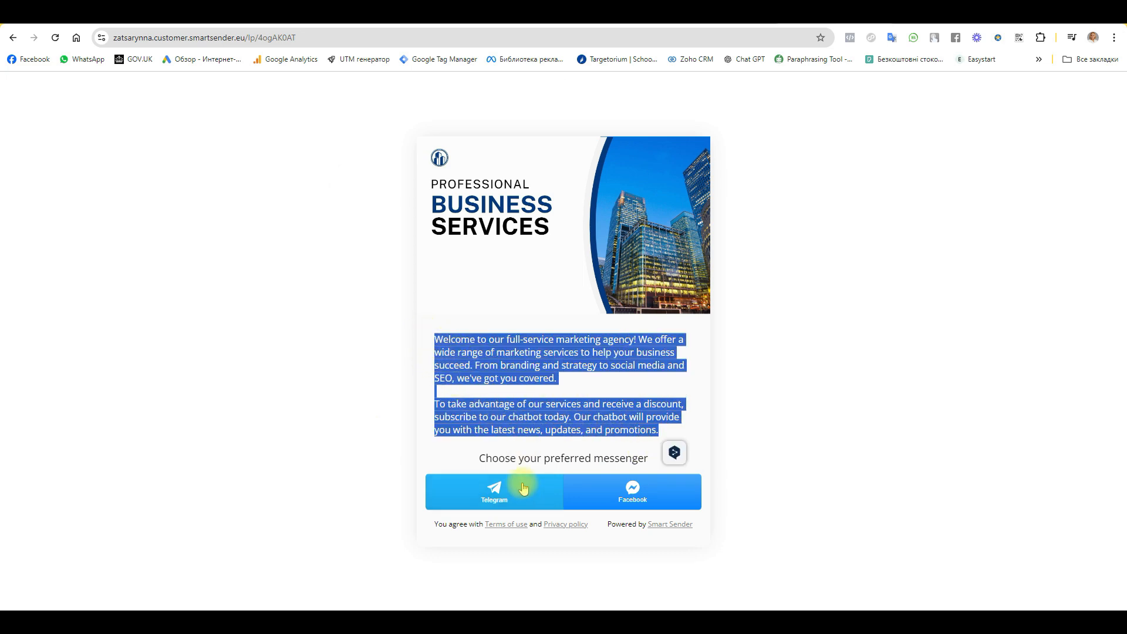
drag(478, 458, 649, 459)
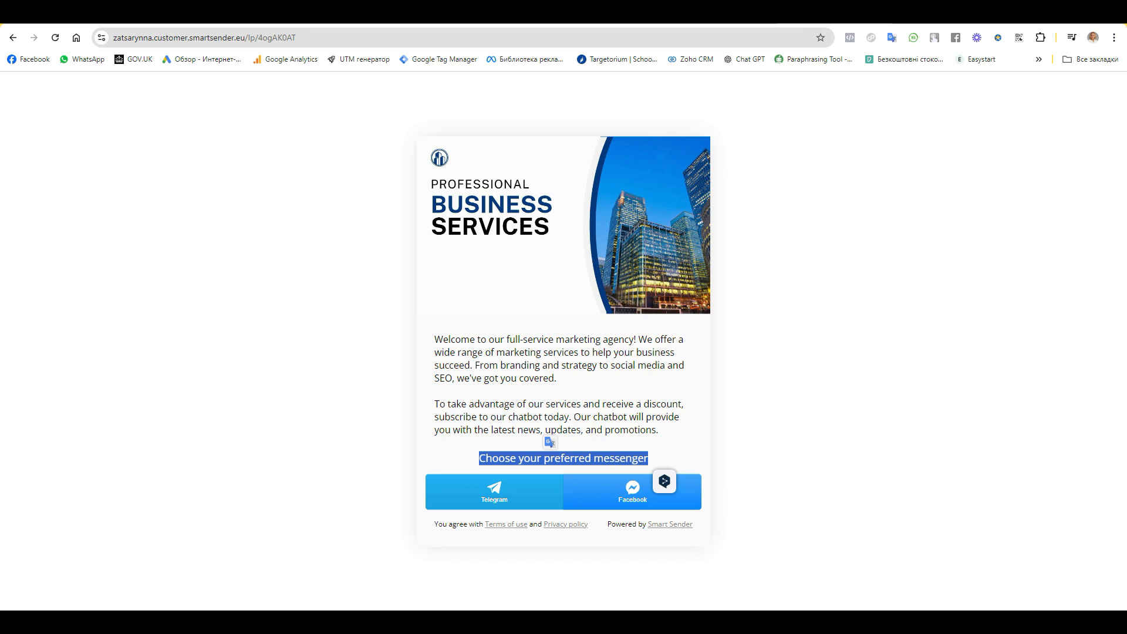
click(488, 12)
click(344, 479)
drag(375, 528, 252, 398)
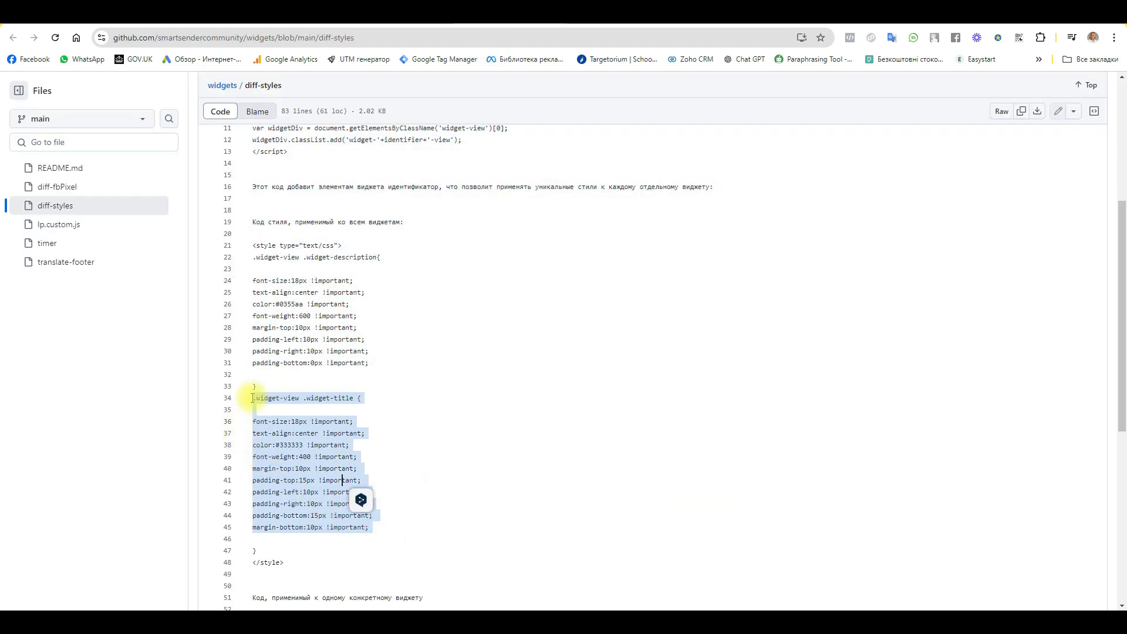
Examine the font size, alignment, color, weight, margin and padding properties in the widget-description rule of diff-styles.
triple_click(252, 281)
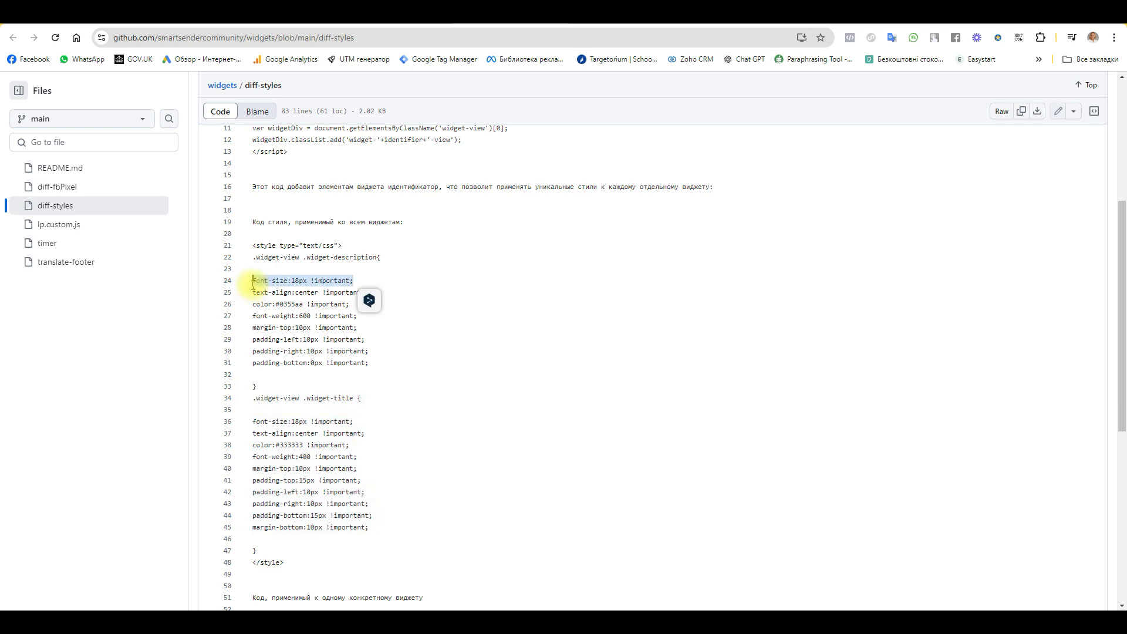
click(301, 278)
drag(299, 280, 291, 280)
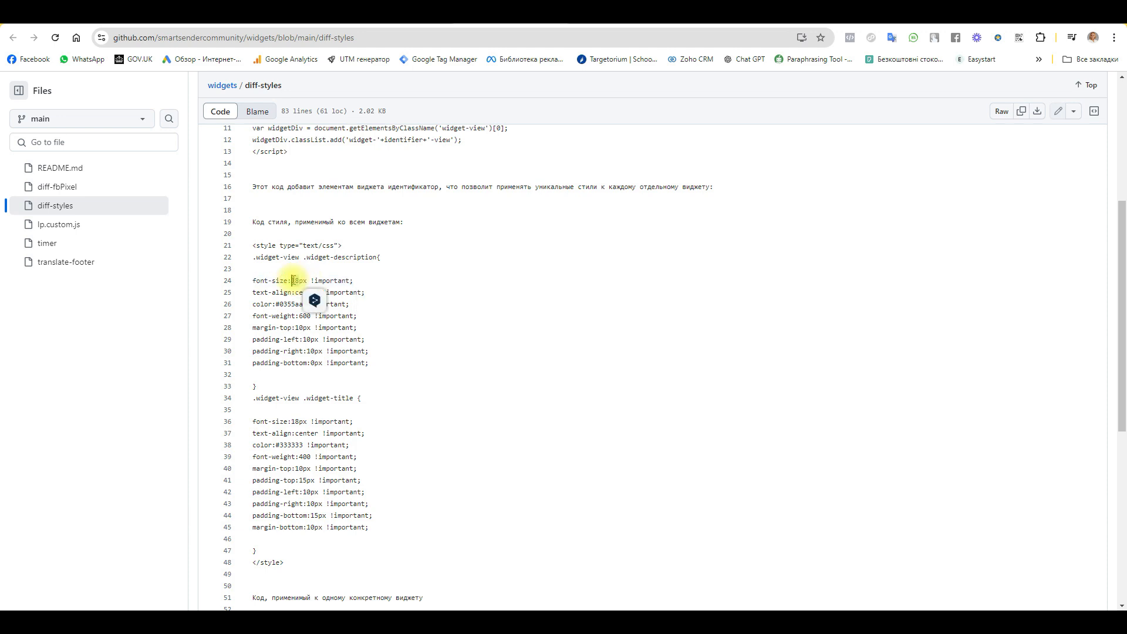
click(411, 303)
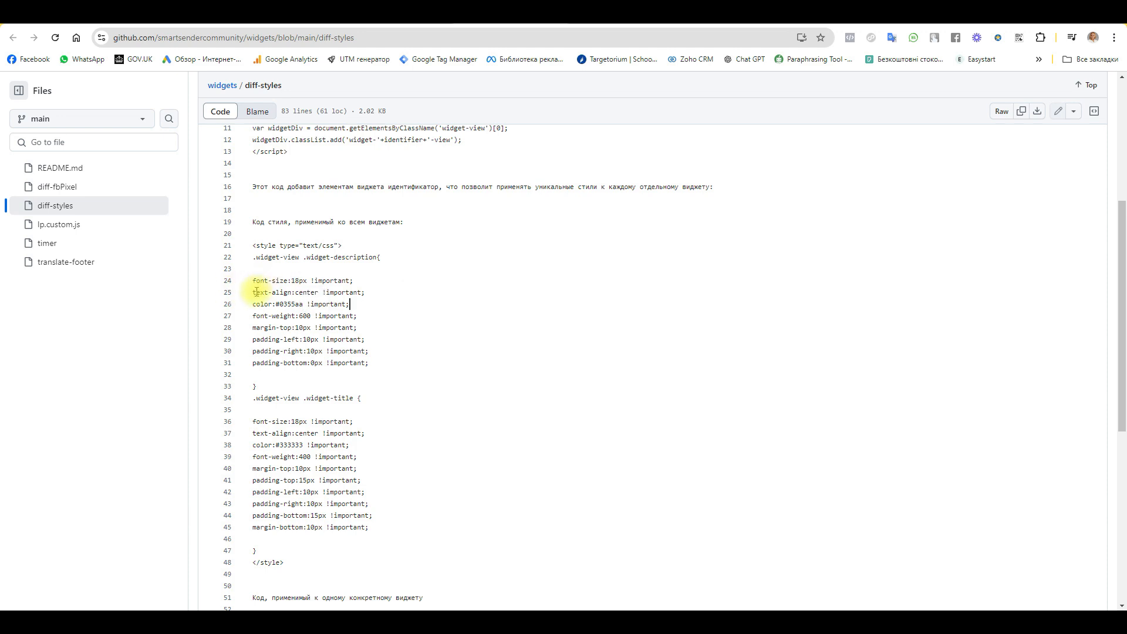
drag(318, 293, 294, 292)
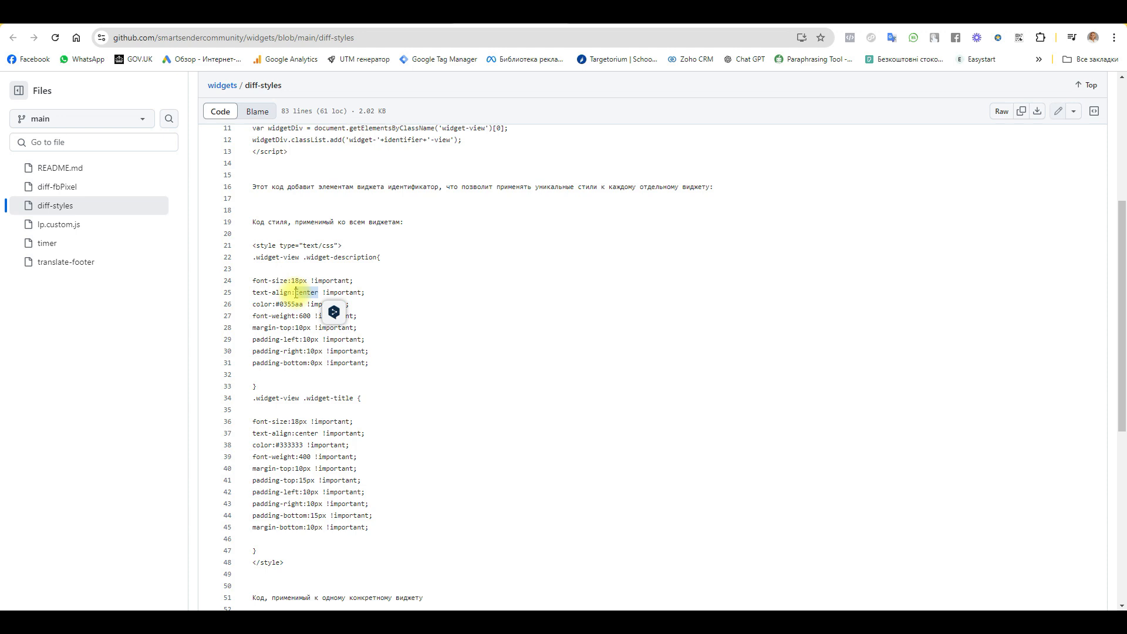
drag(253, 304, 300, 305)
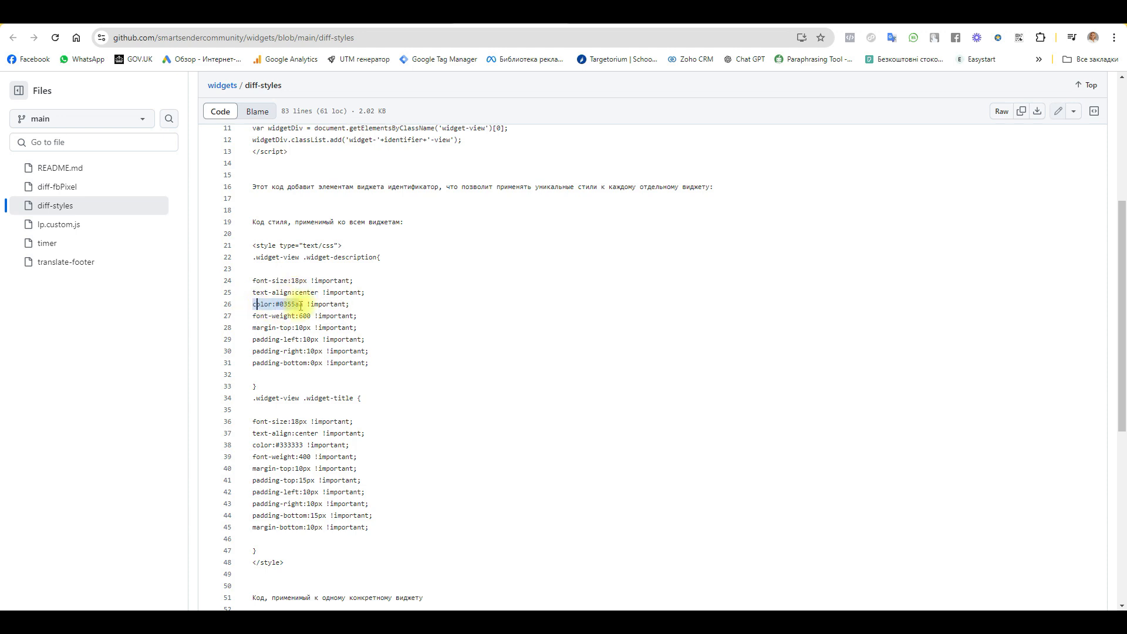
click(253, 327)
drag(252, 317, 300, 320)
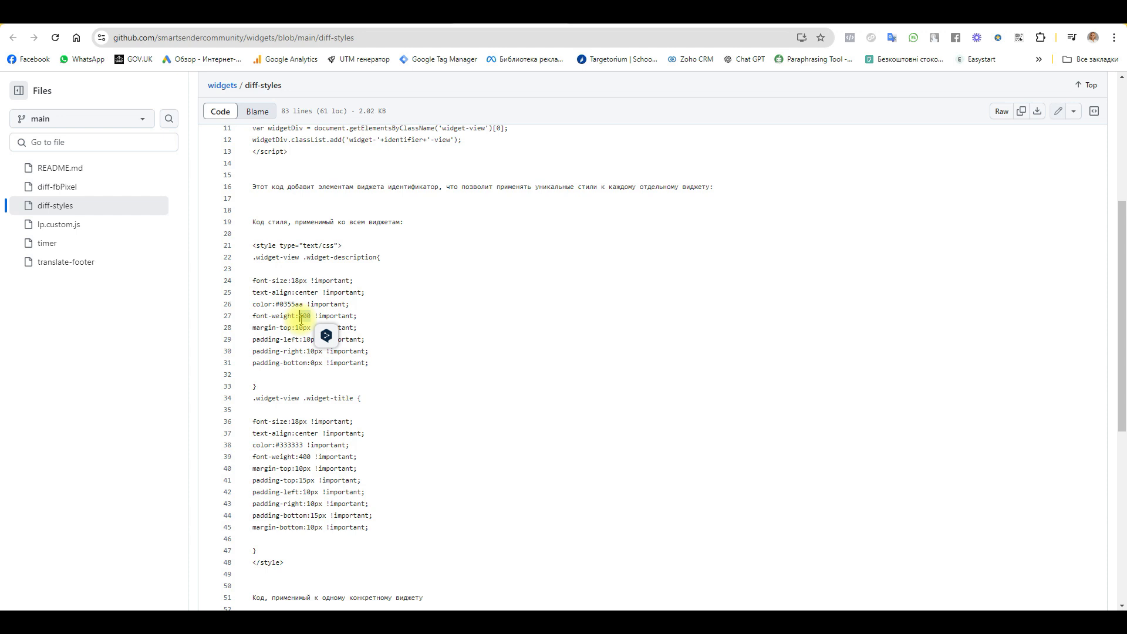
drag(253, 327, 400, 372)
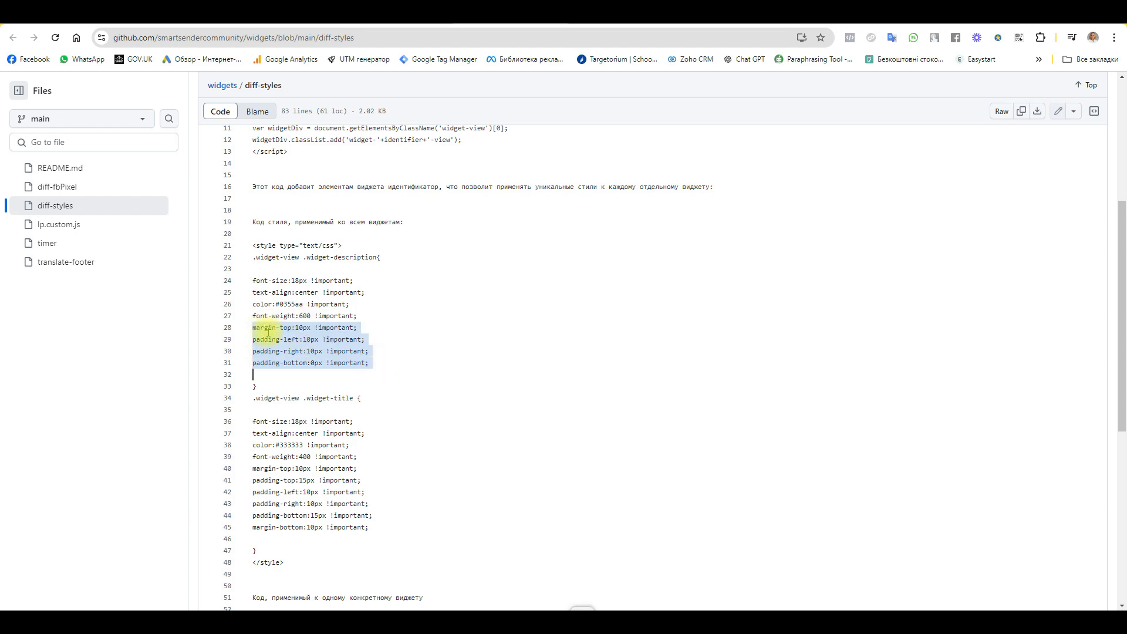
drag(280, 327, 370, 323)
drag(262, 329, 284, 340)
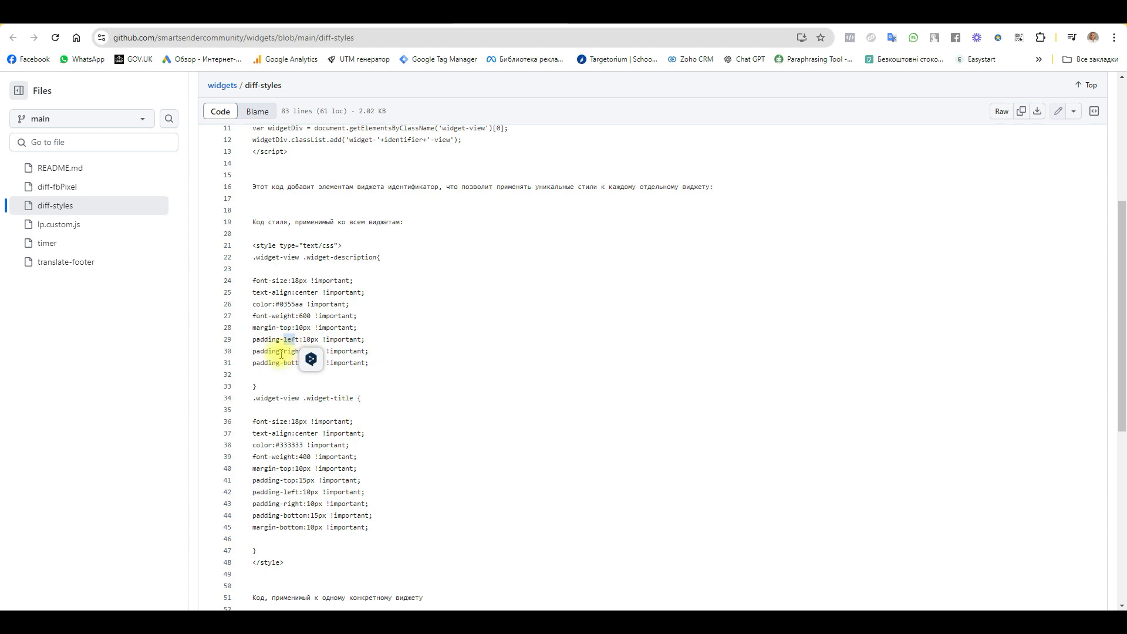
Examine the bottom padding in the widget-description rule and the bottom padding and margin in the widget-title rule of diff-styles.
click(283, 363)
drag(285, 362, 314, 361)
click(317, 374)
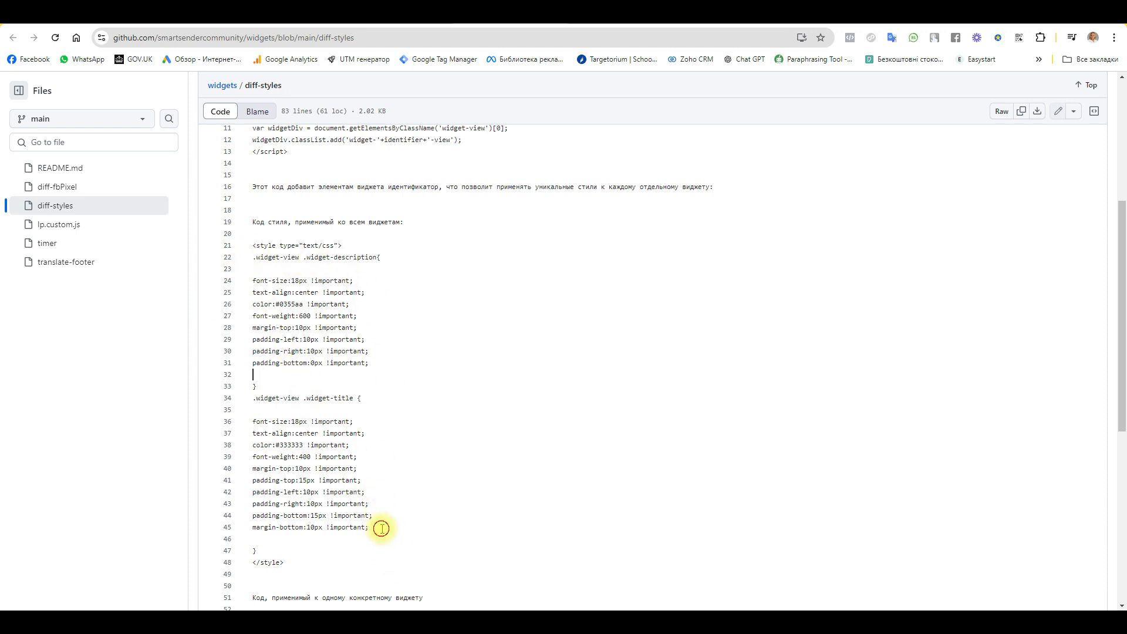
drag(382, 528, 253, 515)
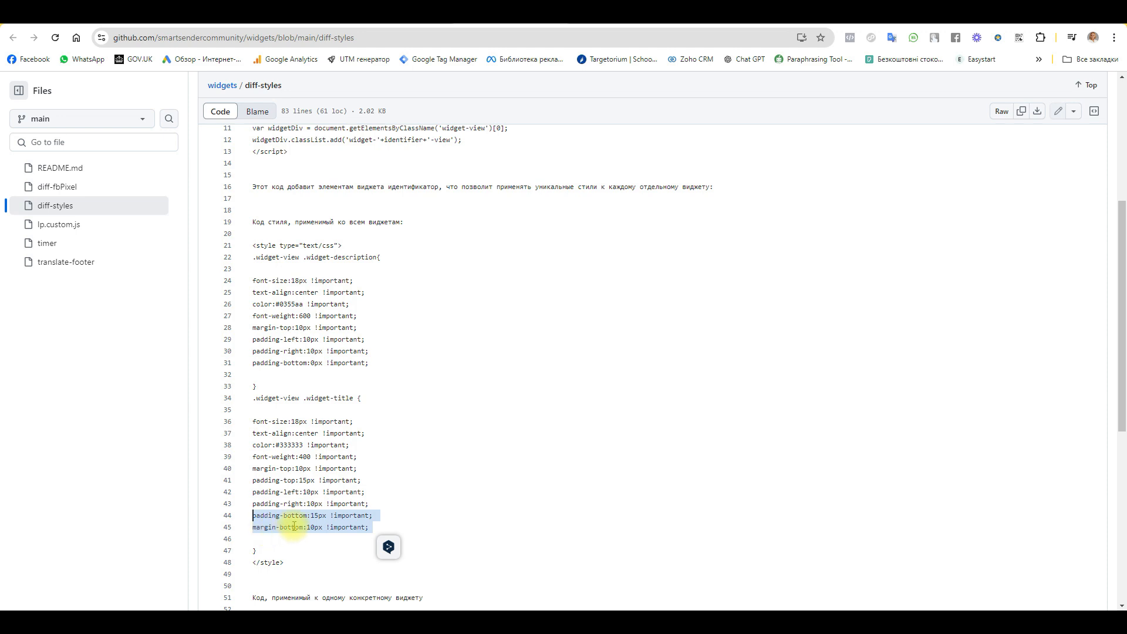
click(449, 503)
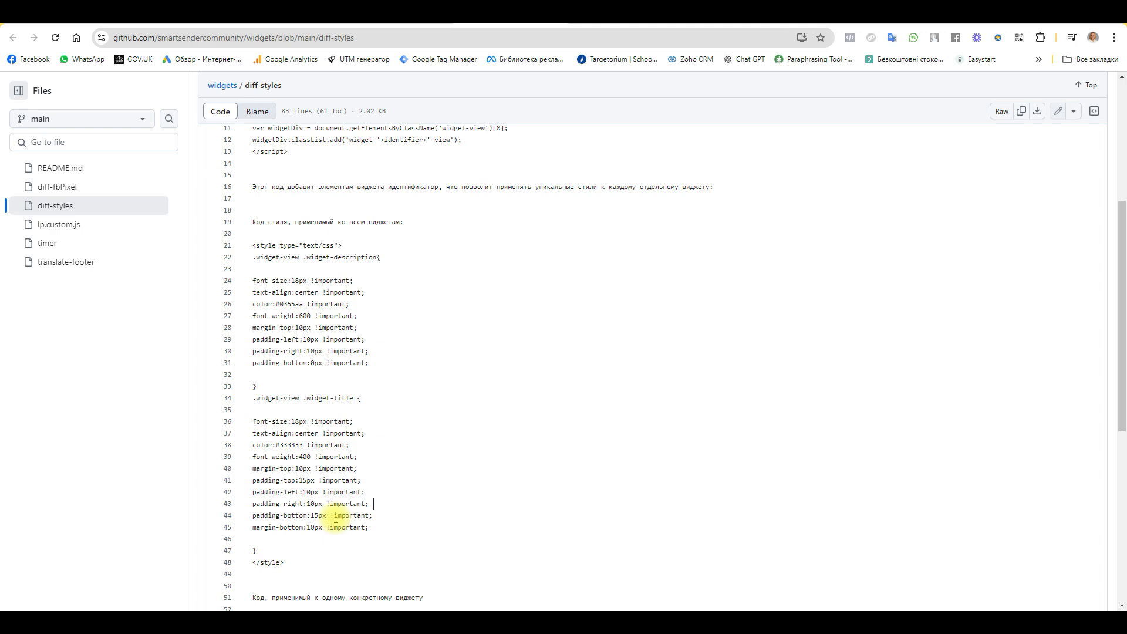
Return to the Custom 1 tracker in Smart Sender and set the widget-description font size to 22px in its head content.
click(833, 17)
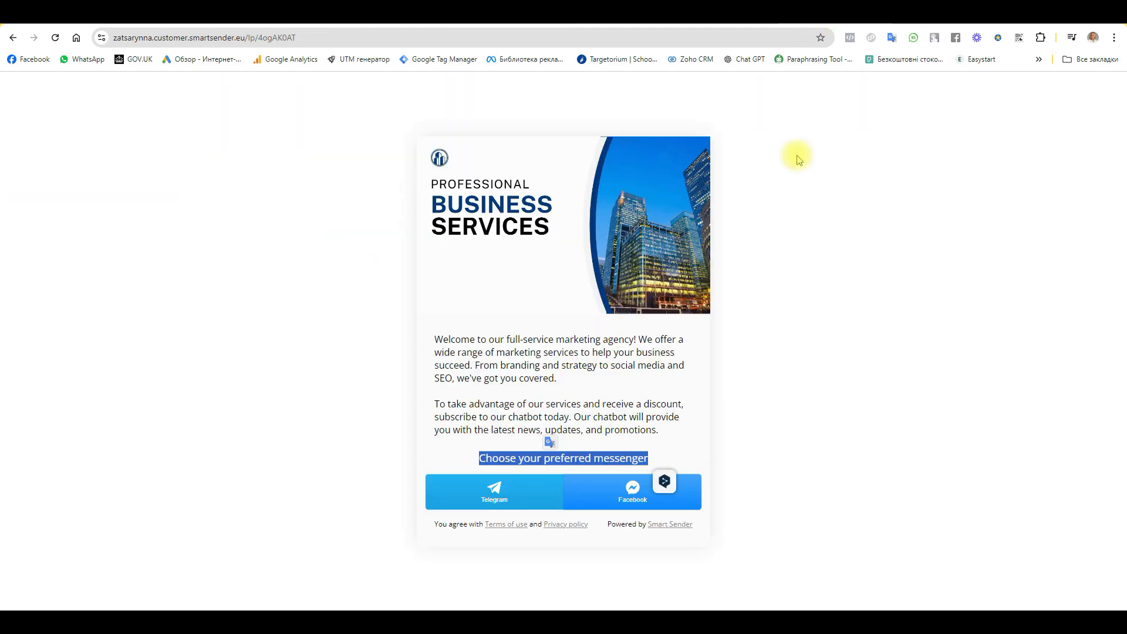
click(618, 16)
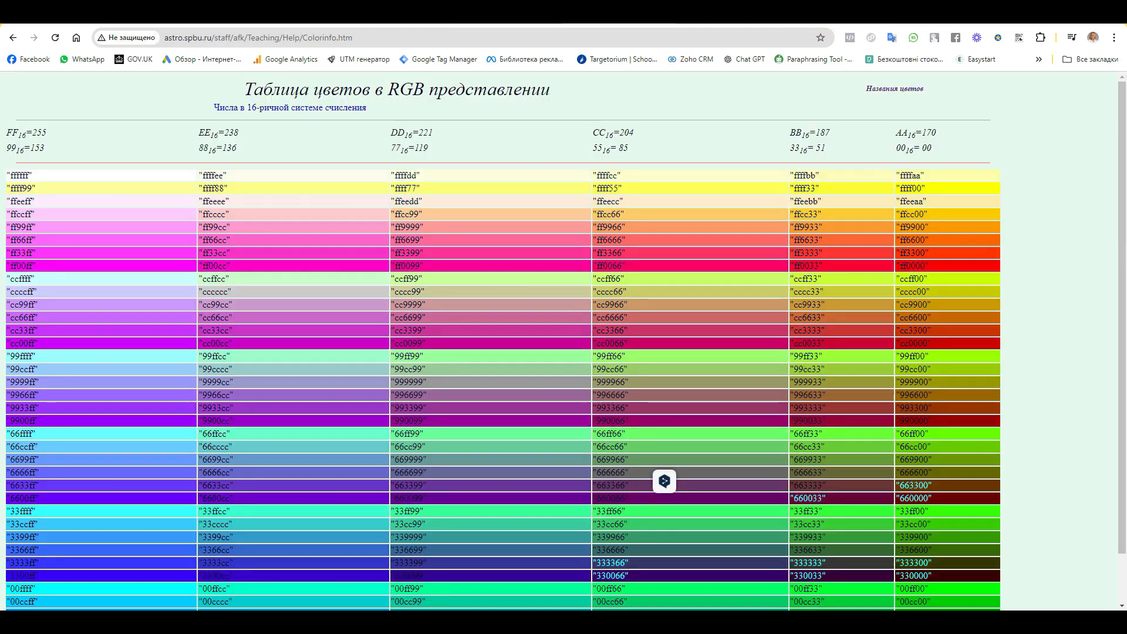
click(511, 17)
click(405, 16)
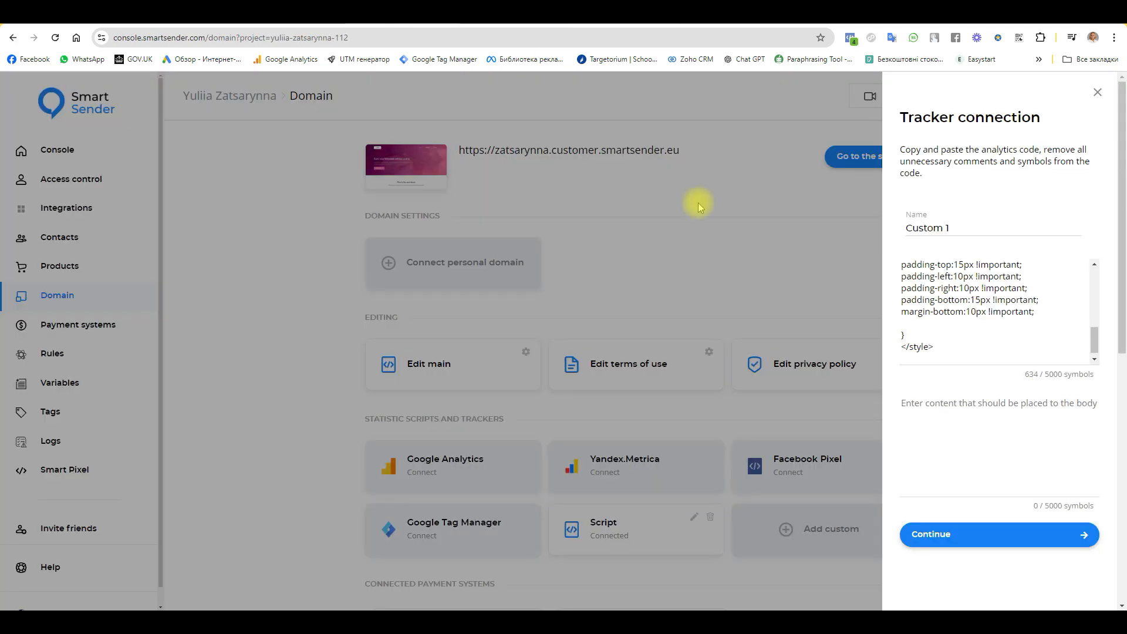
scroll(992, 284, up, 5)
scroll(988, 284, up, 1)
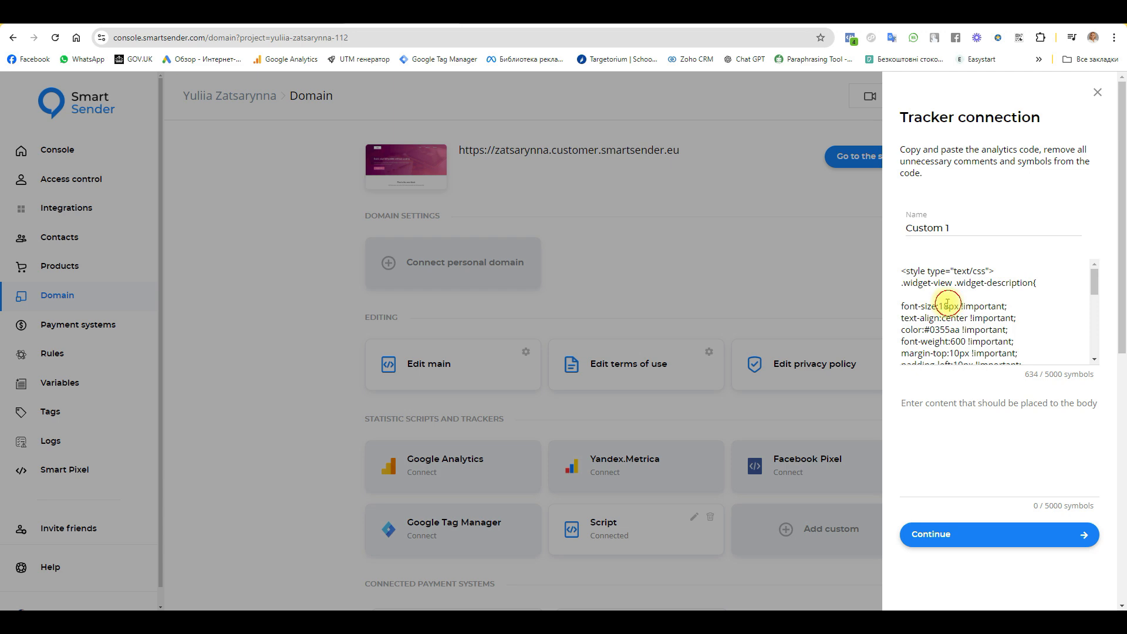
drag(939, 305, 949, 307)
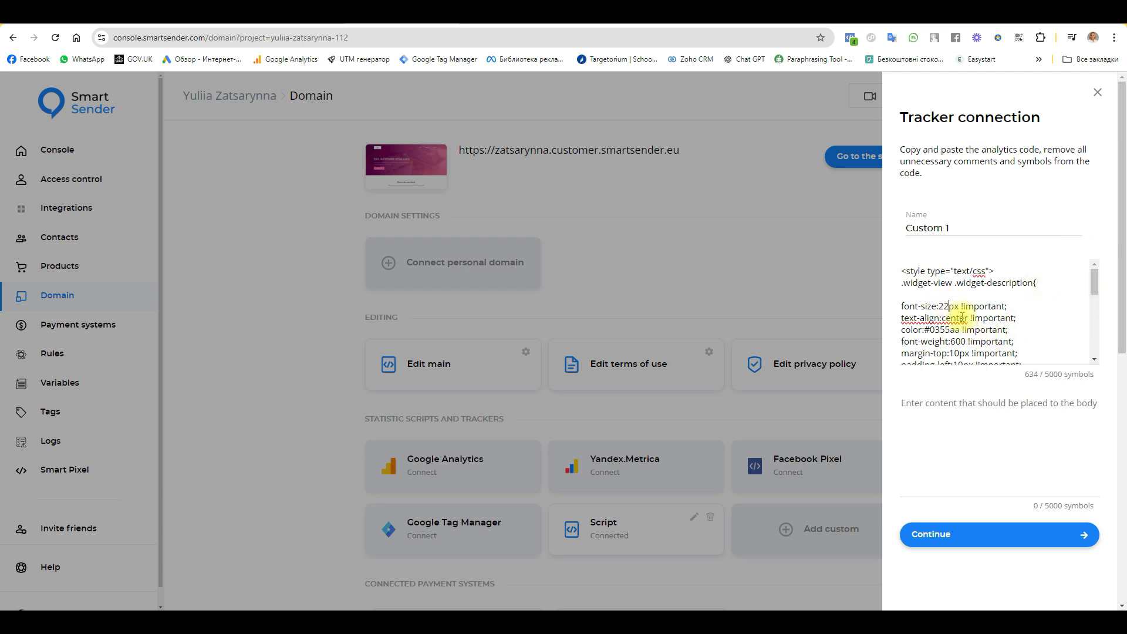
Set the widget-description color to #ff33cc, copied from the RGB color table page, and its font weight to 500.
drag(961, 330, 932, 331)
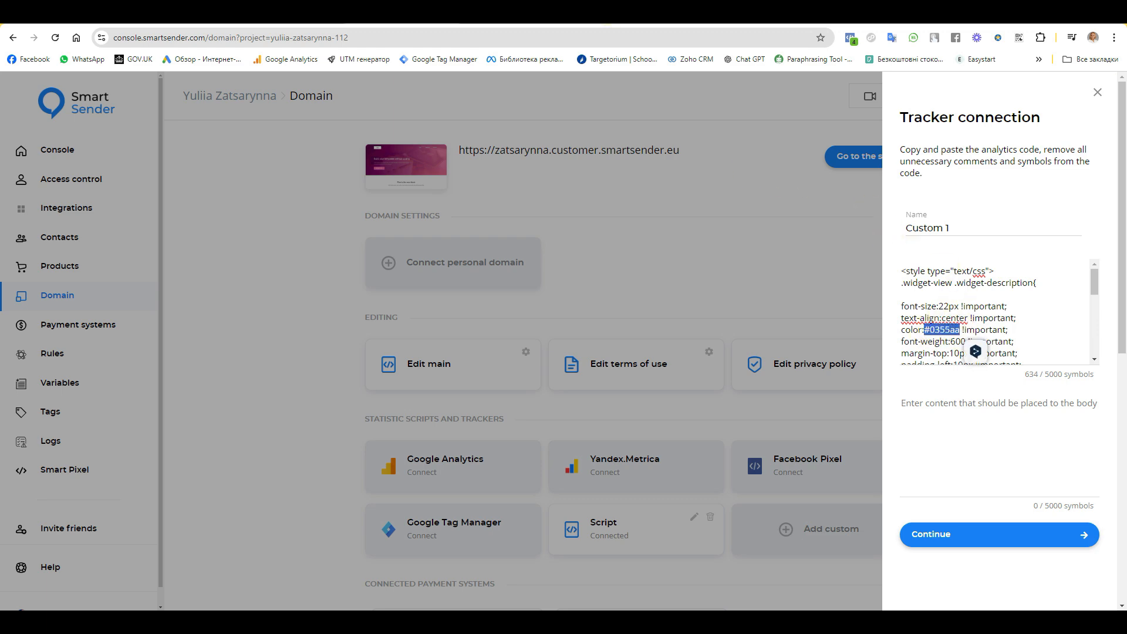
click(617, 13)
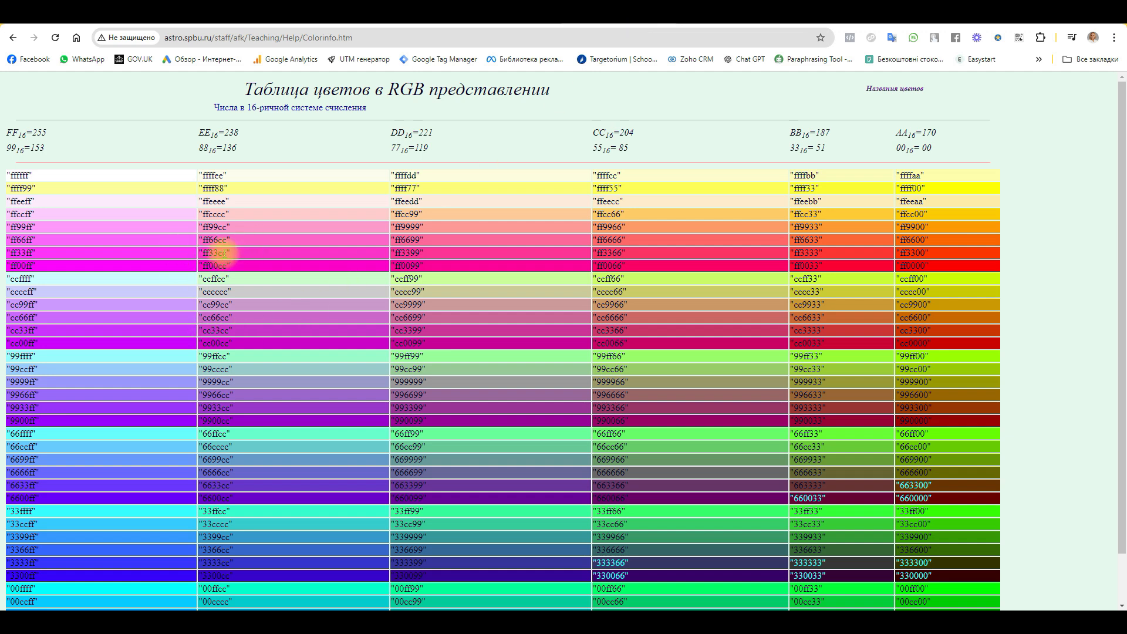
drag(224, 253, 199, 254)
key(ctrl+c)
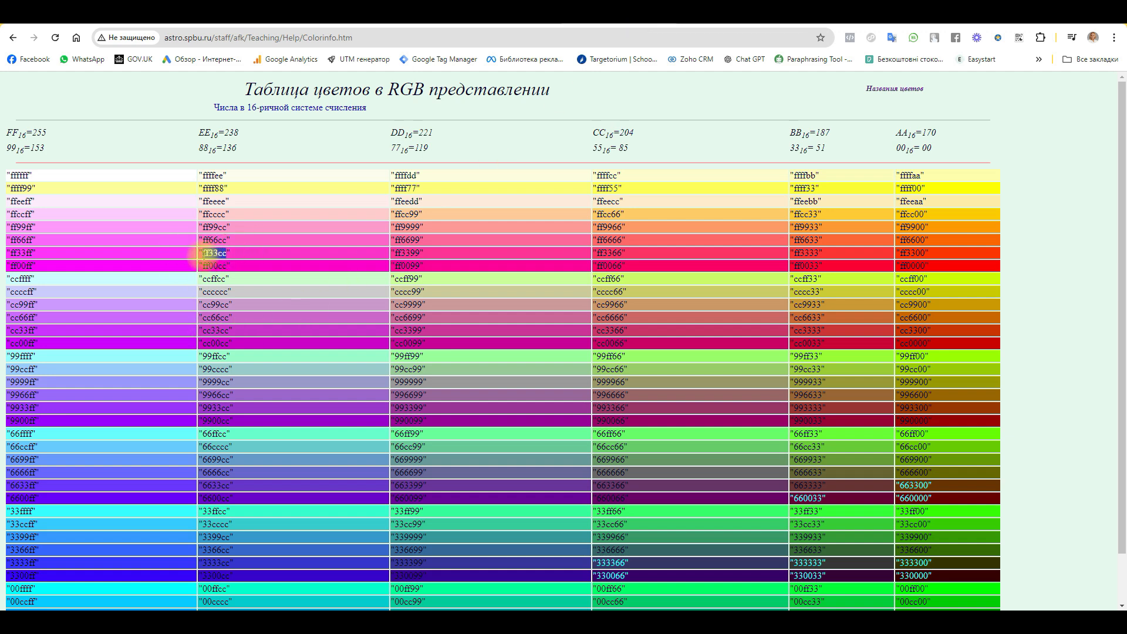
click(510, 13)
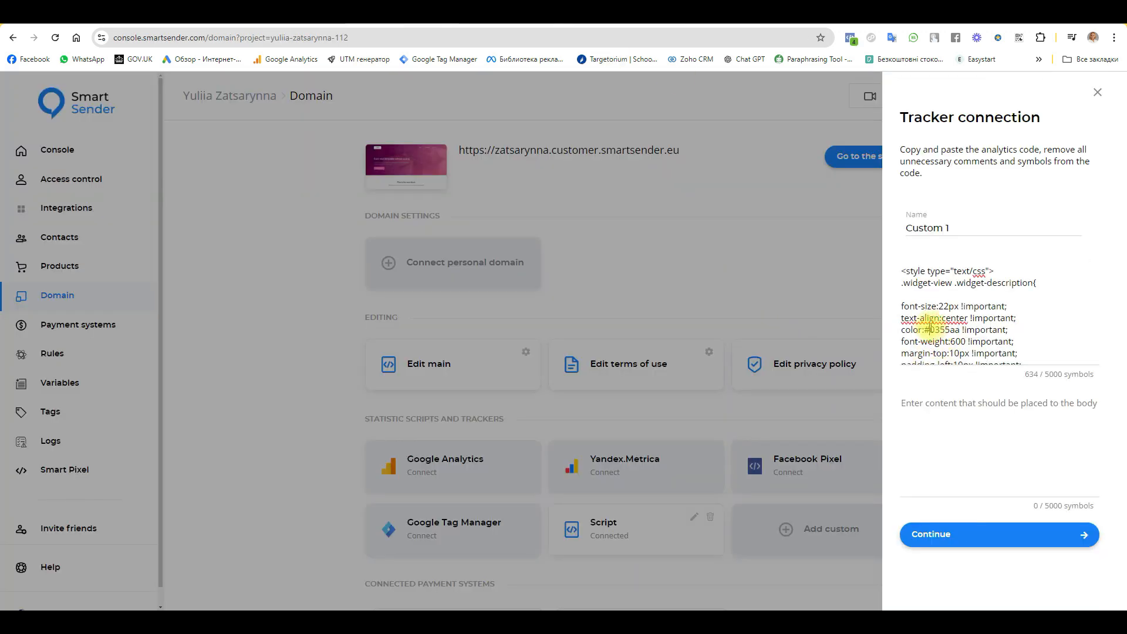
drag(930, 329, 959, 329)
key(ctrl+v)
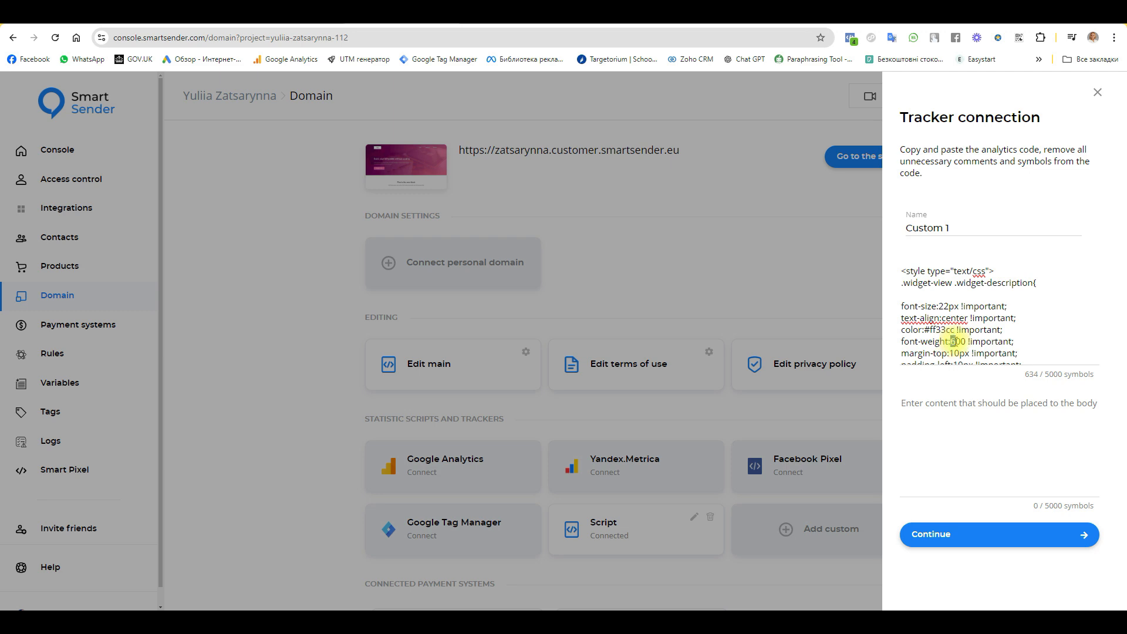
drag(950, 341, 955, 342)
text(5)
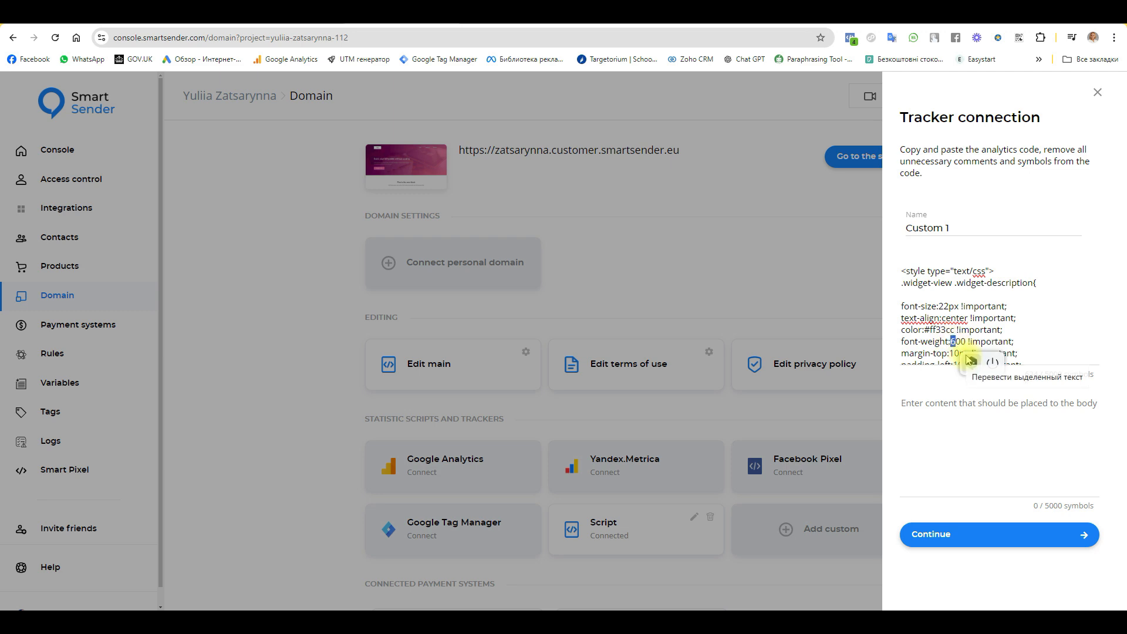
Copy the color code 9900cc from the RGB color table and use it as the widget-title color in the Custom 1 tracker.
scroll(919, 299, down, 1)
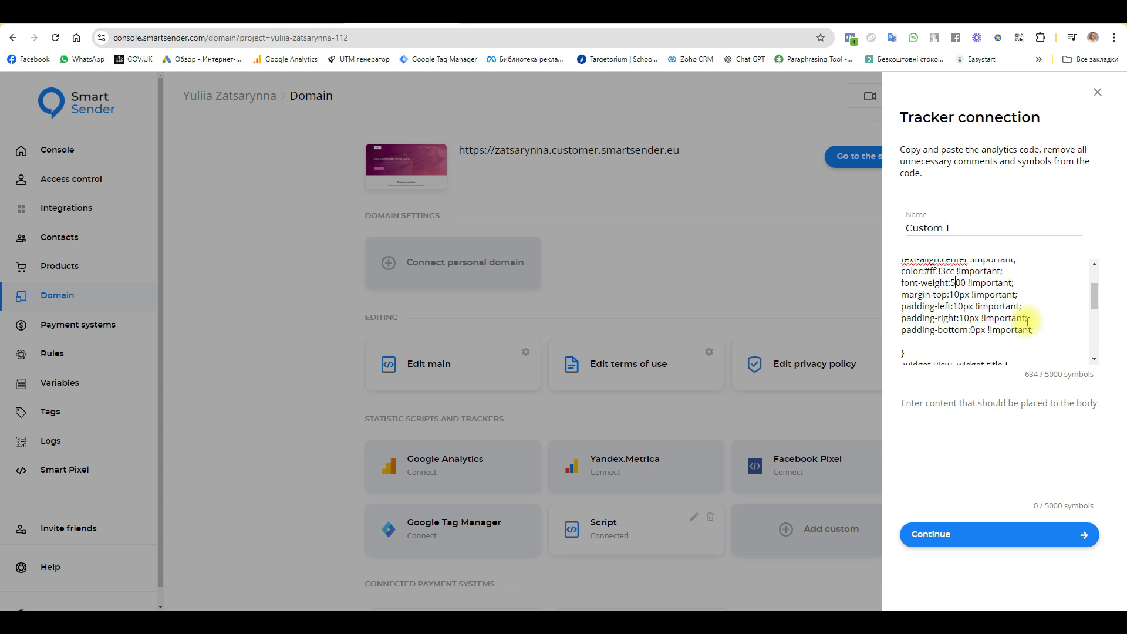
scroll(1016, 334, down, 1)
scroll(979, 339, down, 1)
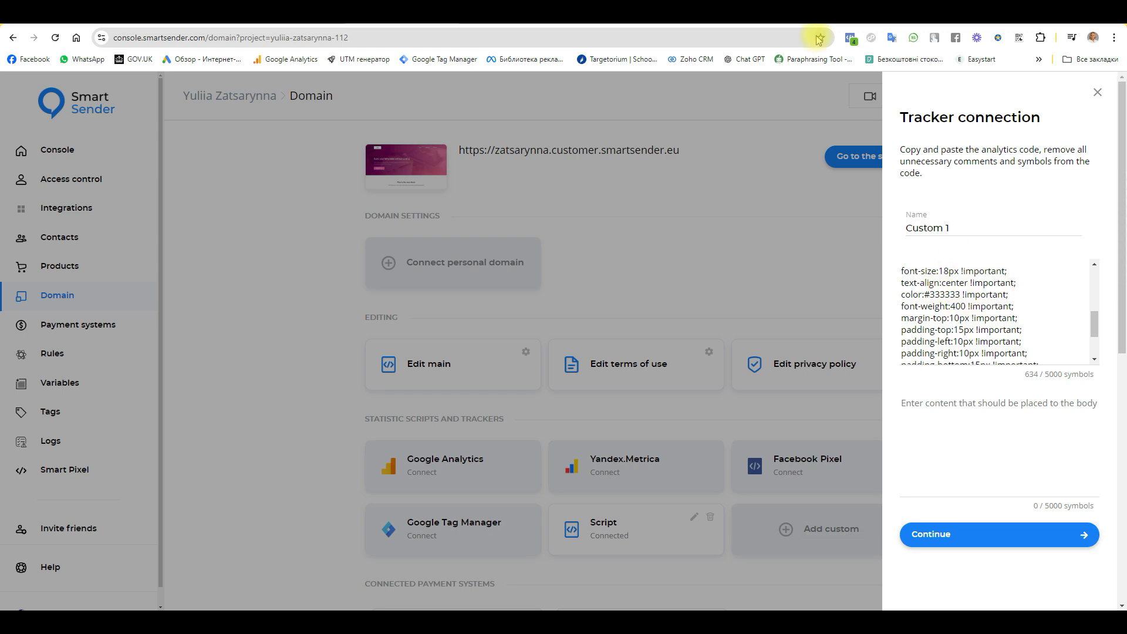
click(619, 17)
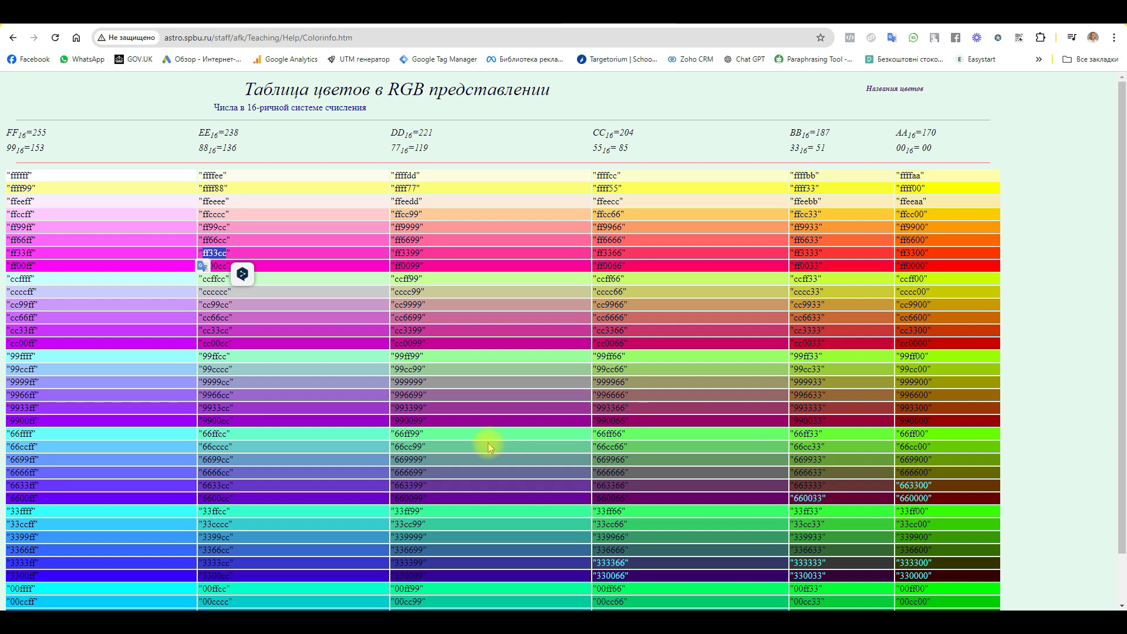
double_click(222, 420)
key(ctrl+c)
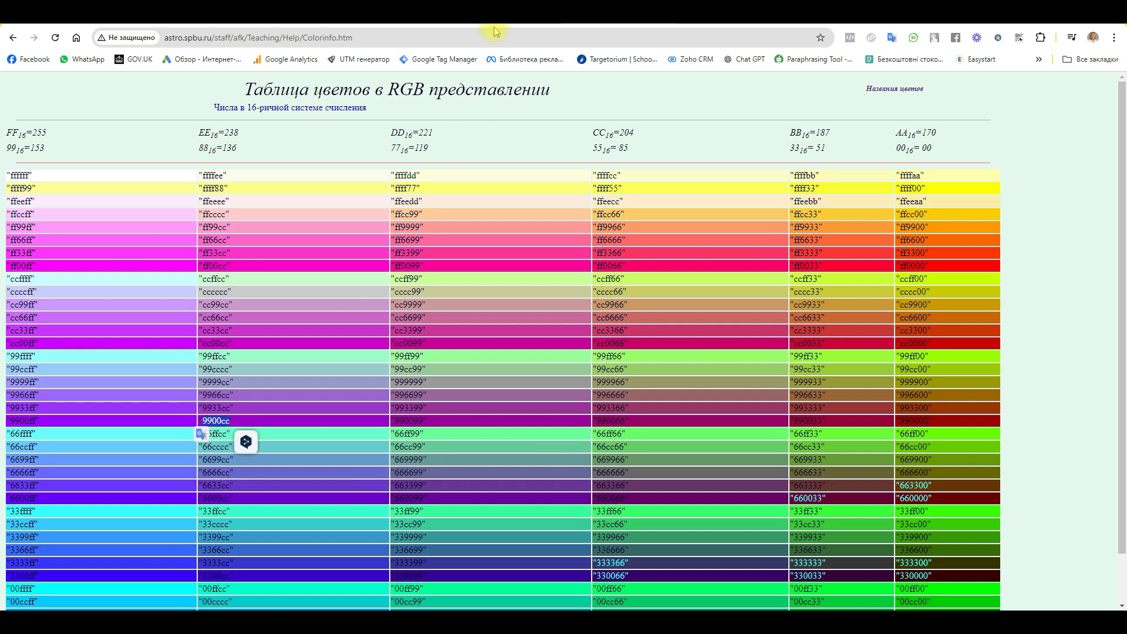
click(425, 18)
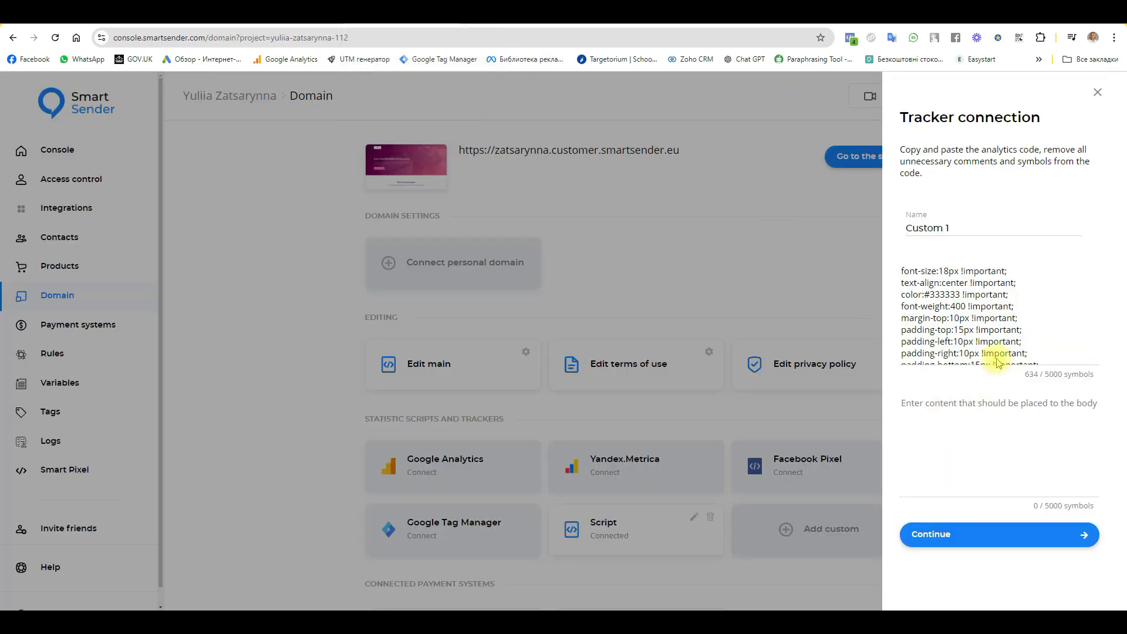
drag(959, 294, 940, 306)
key(ctrl+v)
Set the widget-title font size to 16px in the Custom 1 tracker's head content.
scroll(940, 293, up, 1)
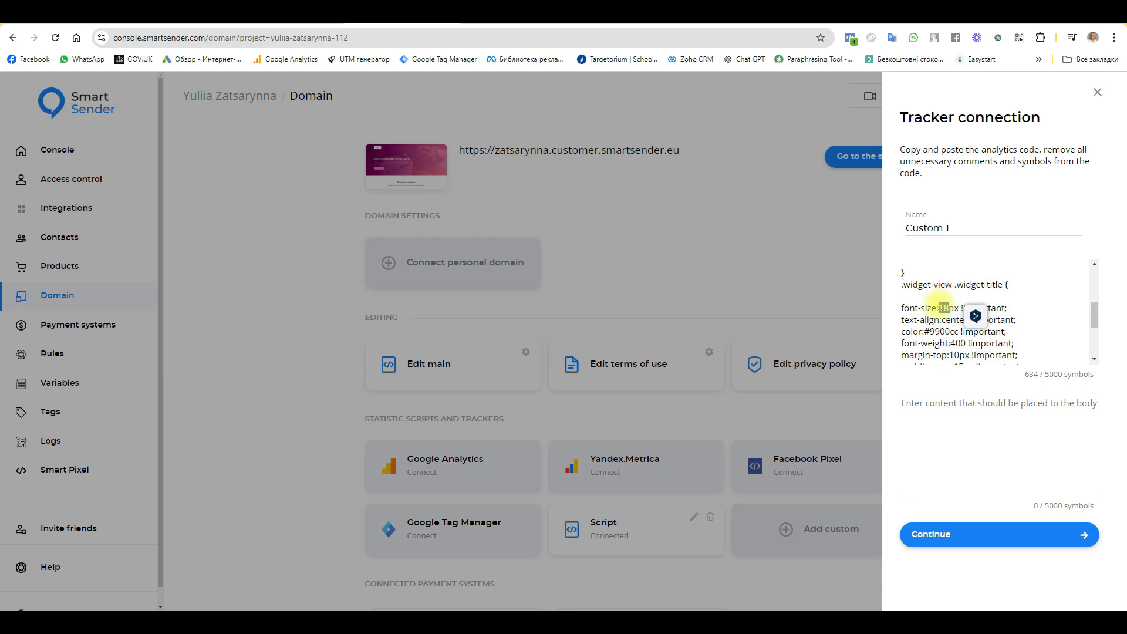
text(166)
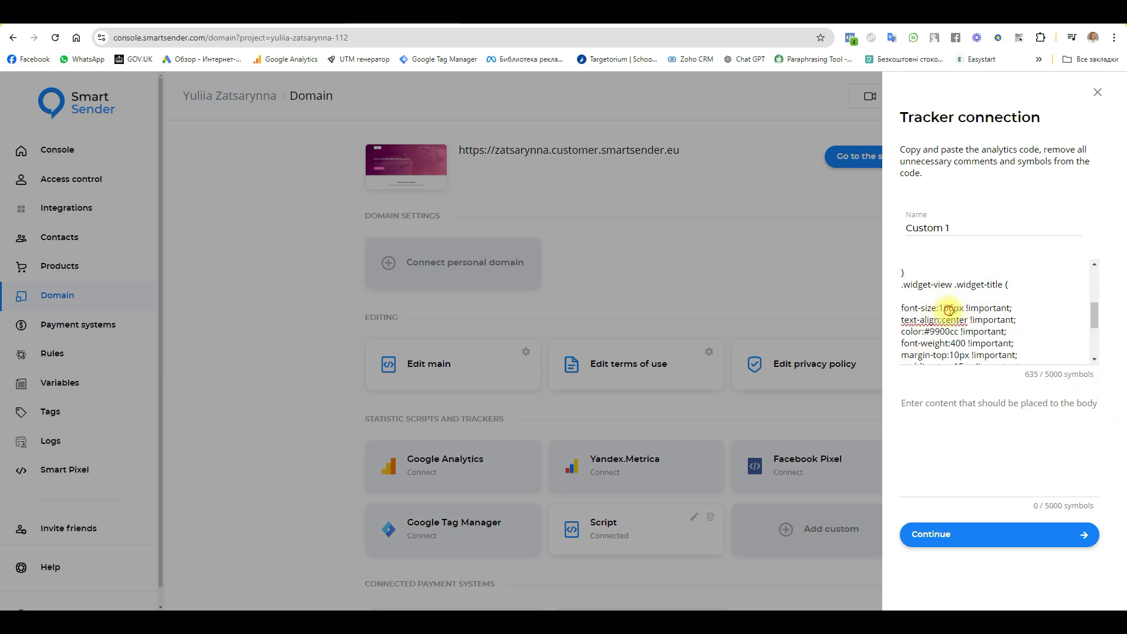
key(BackSpace)
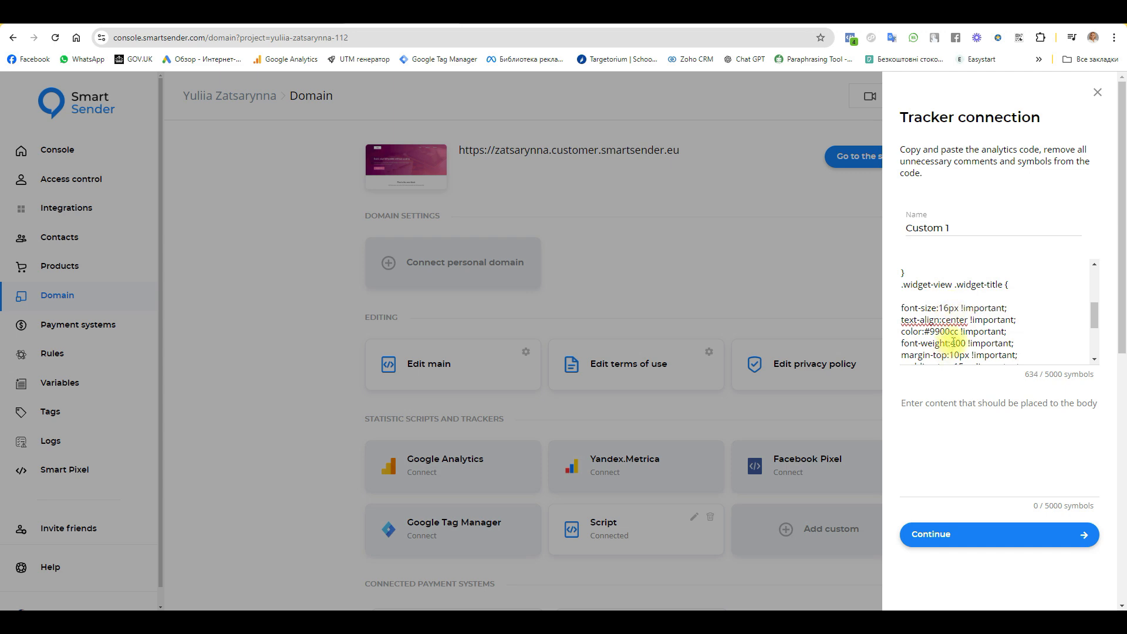
Save the Custom 1 tracker and reload the landing page to check the new text styles.
scroll(928, 317, down, 2)
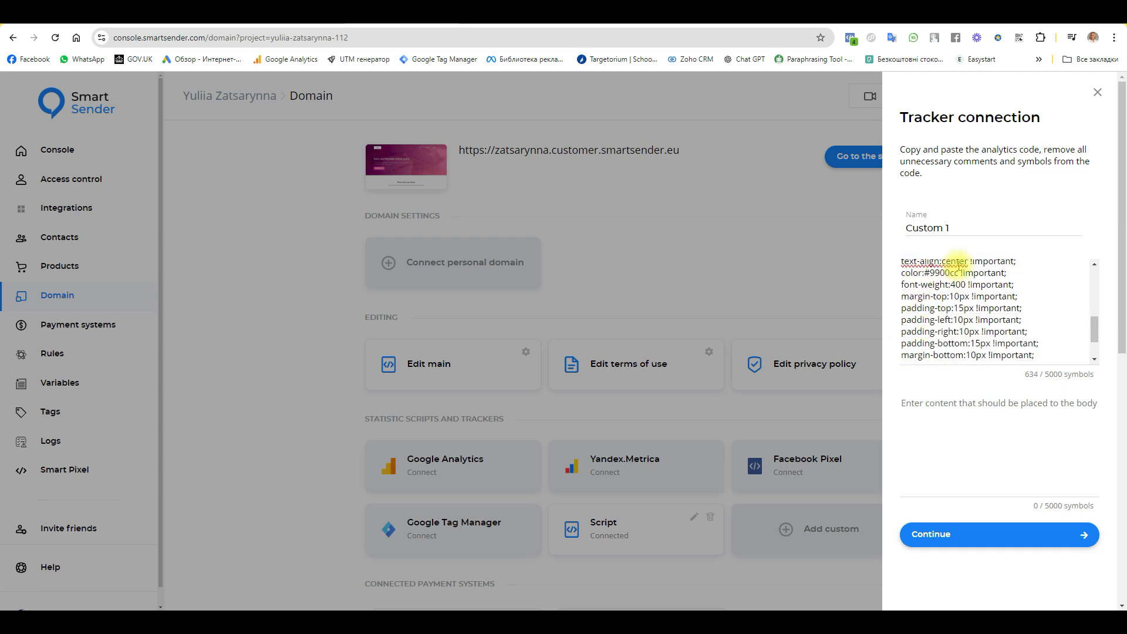
scroll(963, 295, down, 2)
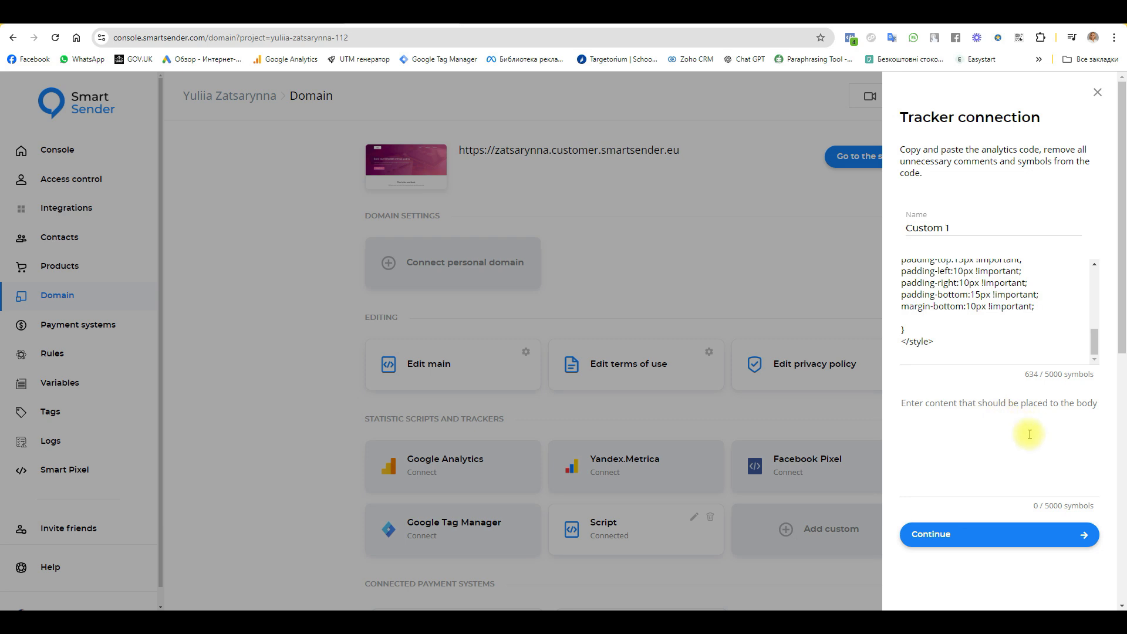
click(967, 543)
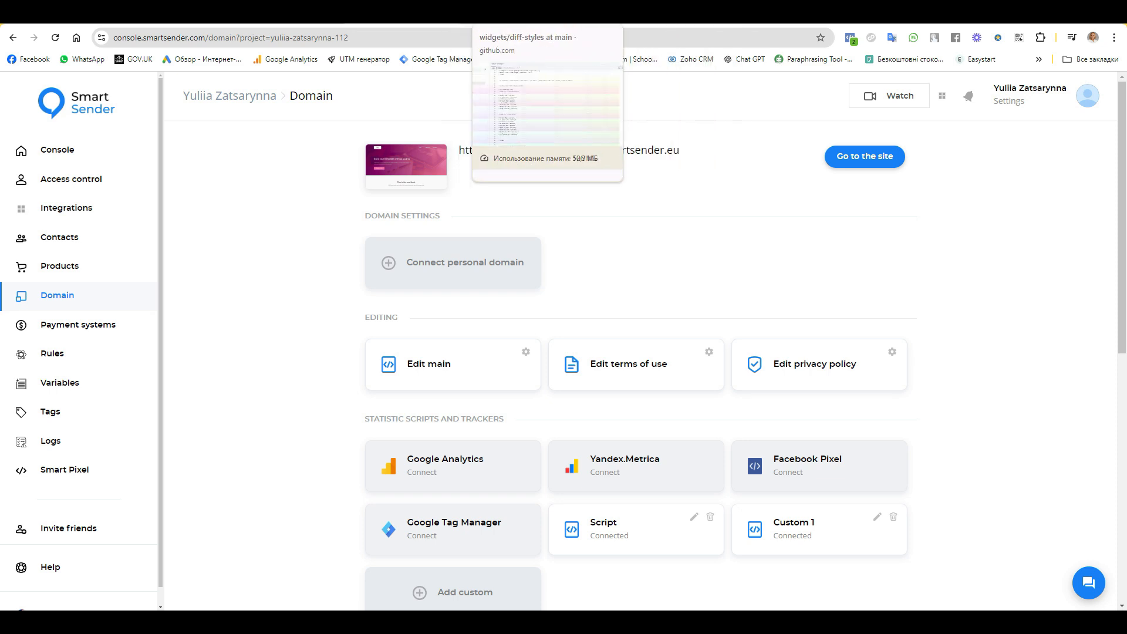
click(784, 26)
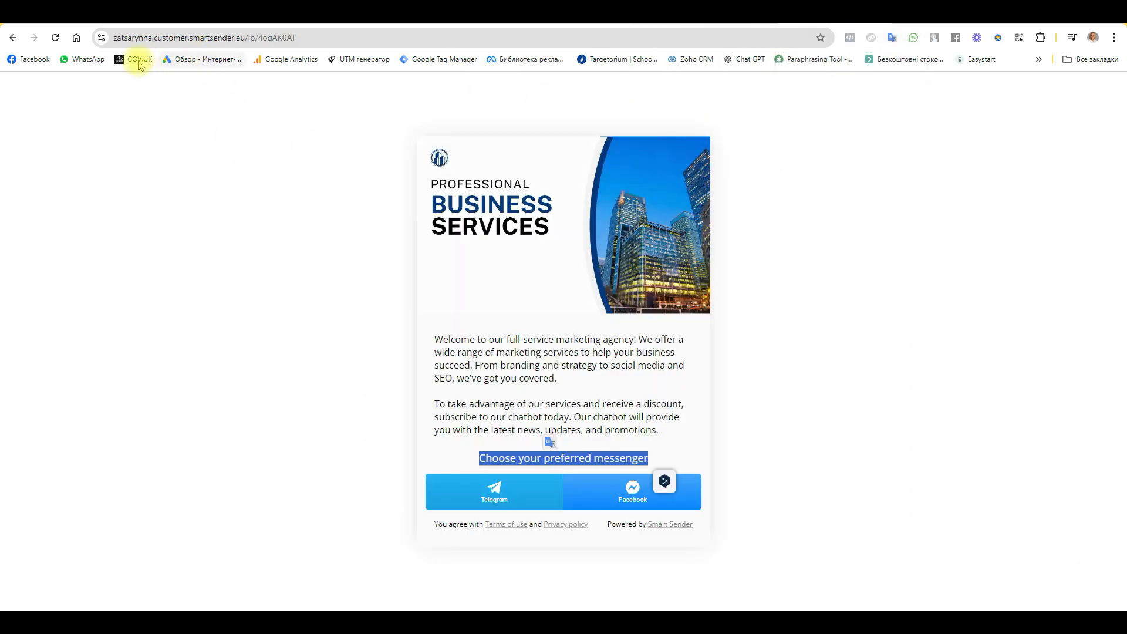
click(55, 37)
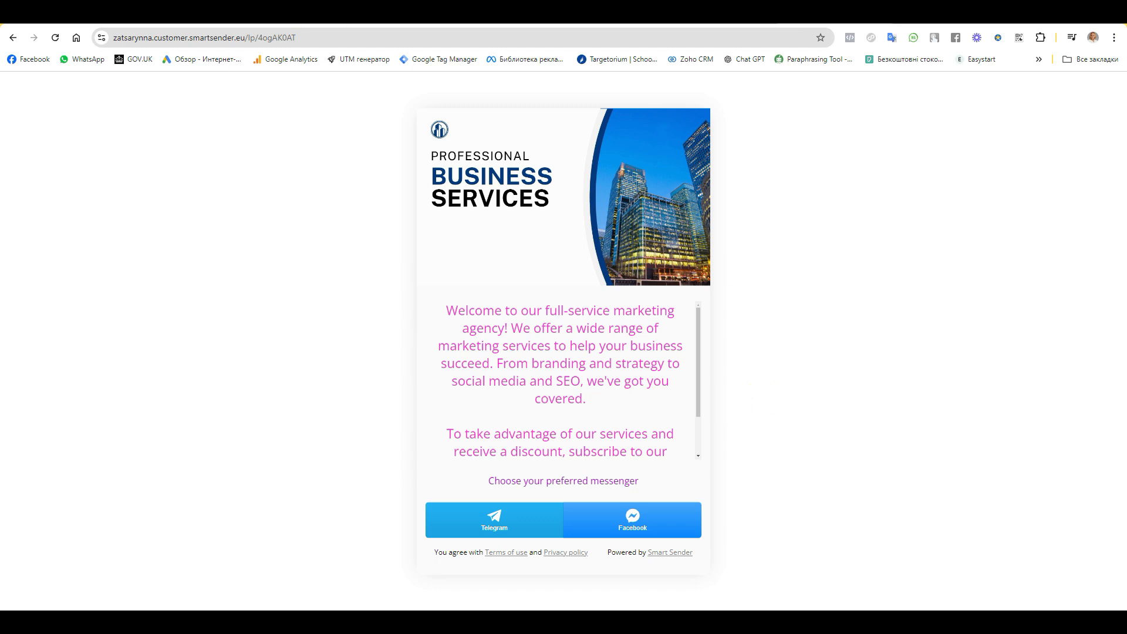
Copy the style block for one specific widget, lines 53 to 81, from the diff-styles file on GitHub.
click(509, 14)
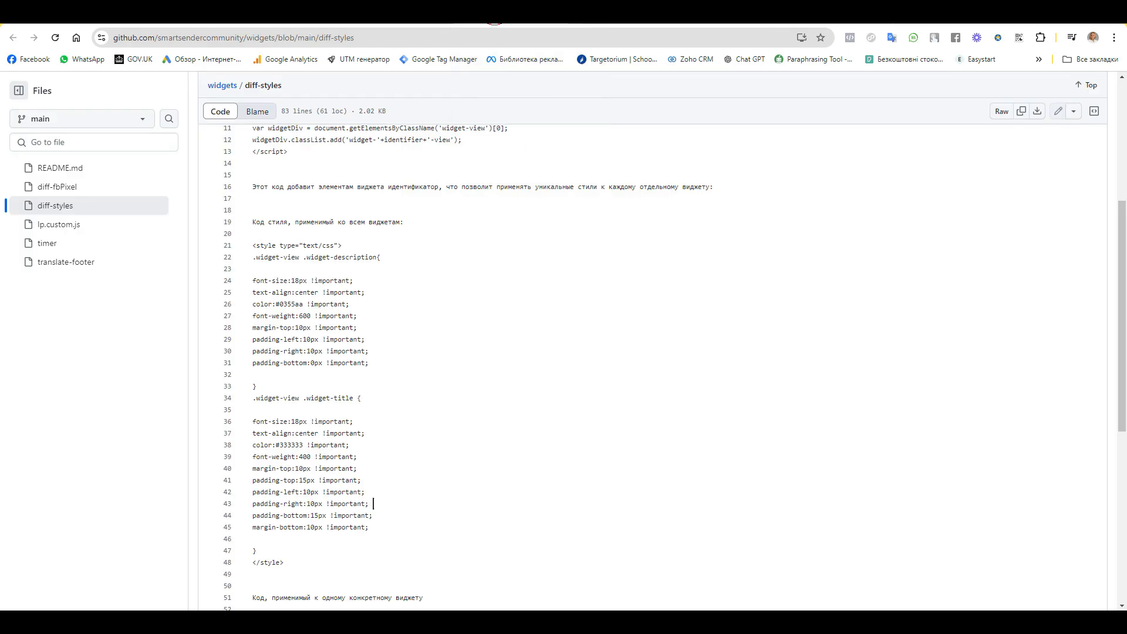
scroll(385, 445, down, 2)
scroll(385, 445, down, 4)
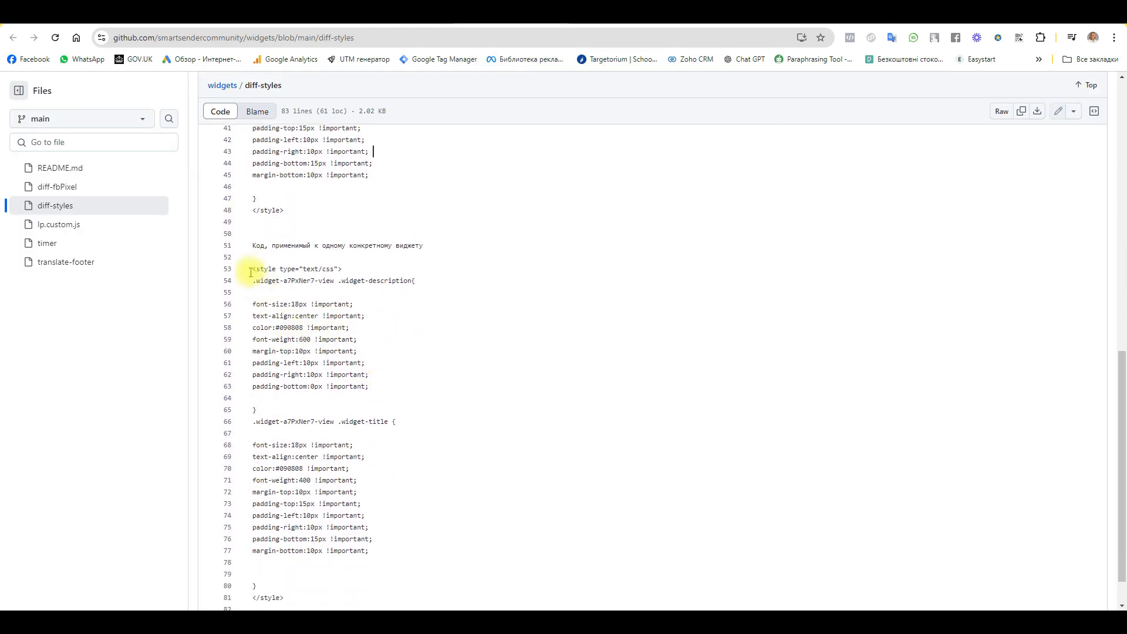
drag(252, 271, 284, 565)
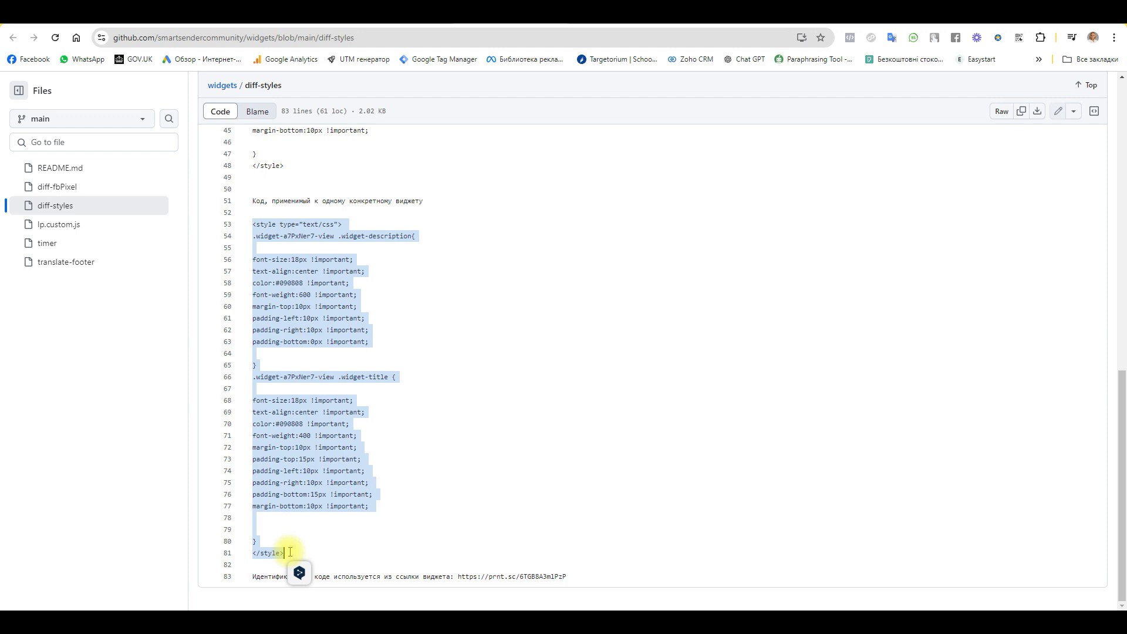
Delete the Custom 1 tracker from the Smart Sender domain's statistic scripts and confirm its removal.
key(ctrl+Tab)
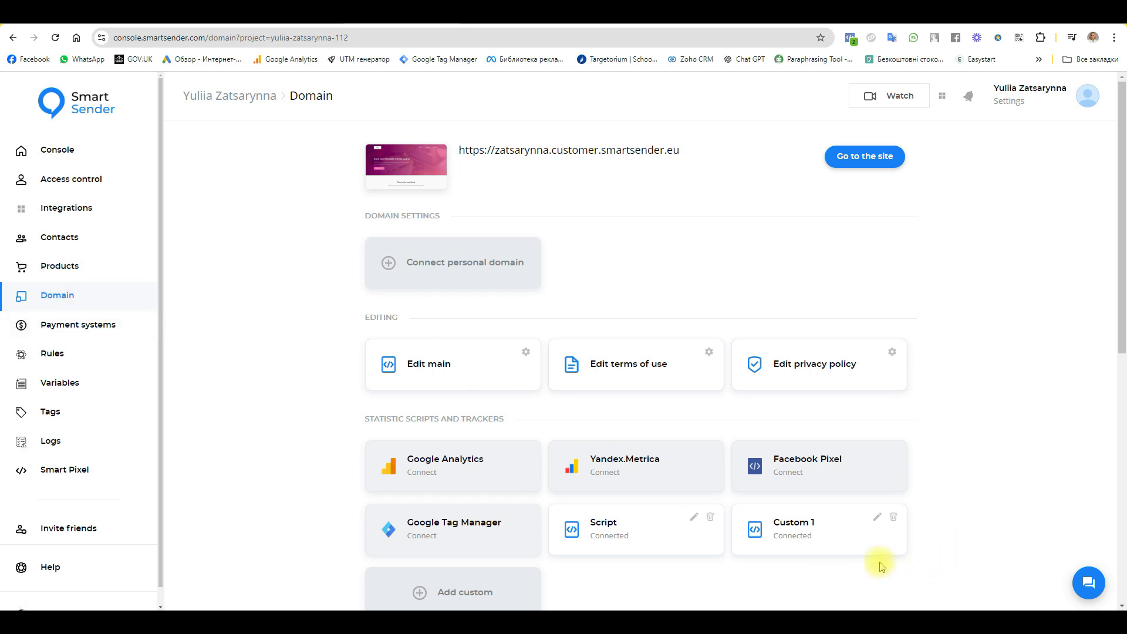
click(894, 519)
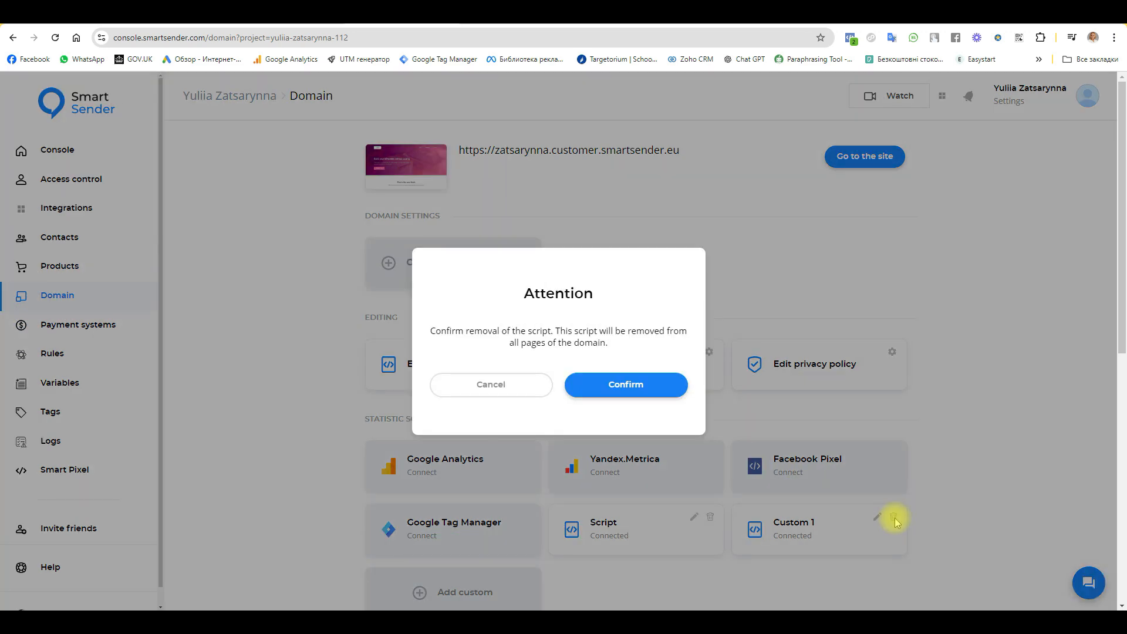
click(665, 382)
Start a custom tracker named "Custom 2" and paste the copied single-widget style block into its head content.
click(830, 528)
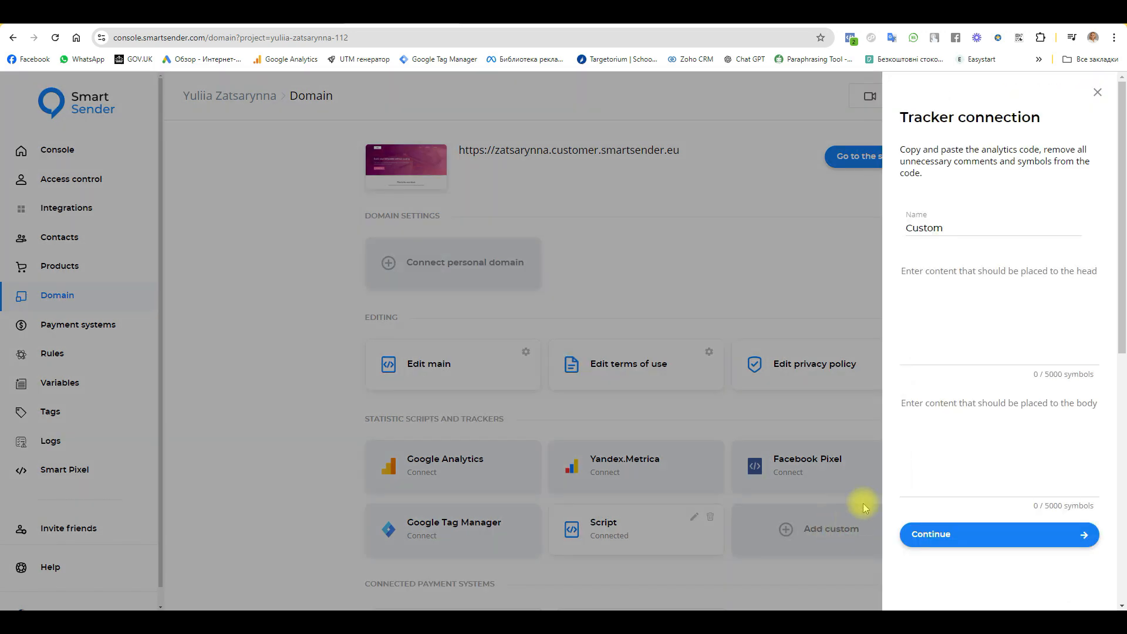
click(960, 229)
text(2)
click(946, 271)
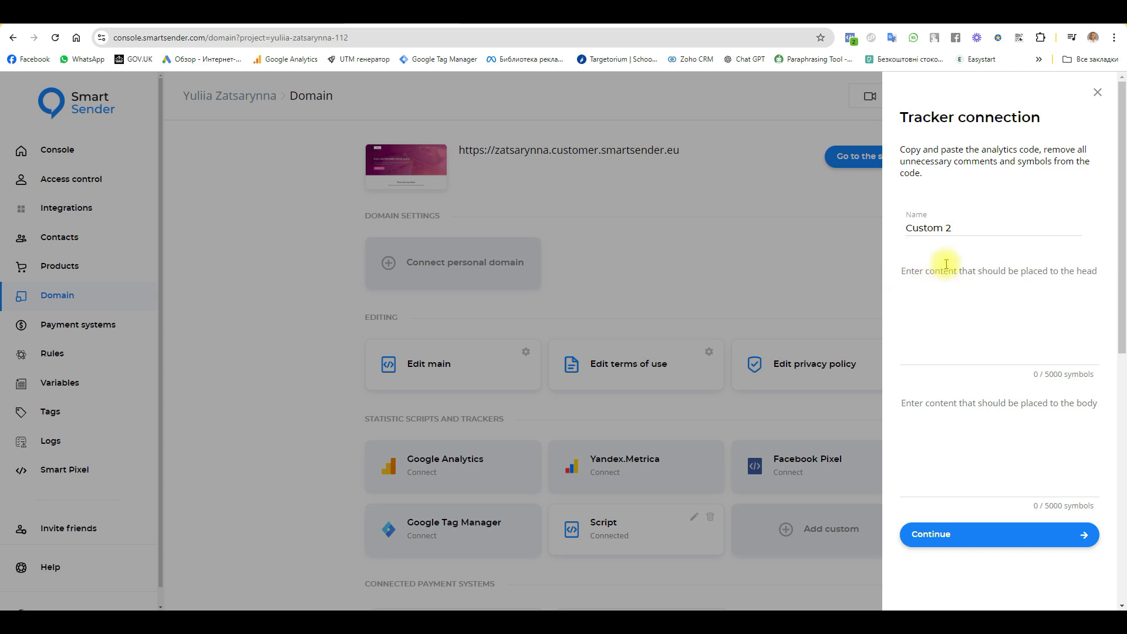
key(ctrl+v)
scroll(1001, 294, up, 3)
scroll(996, 298, down, 1)
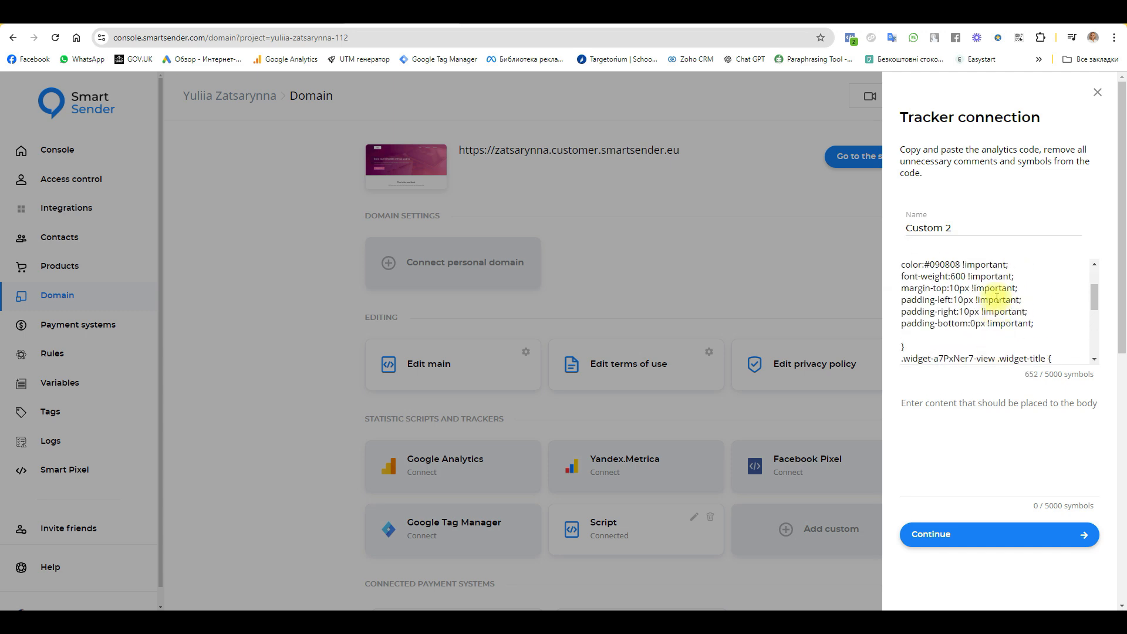
In the widget-description rule, set the font size to 16px and the color to #6600cc, copied from the RGB color table page.
scroll(996, 298, up, 2)
drag(951, 301, 941, 301)
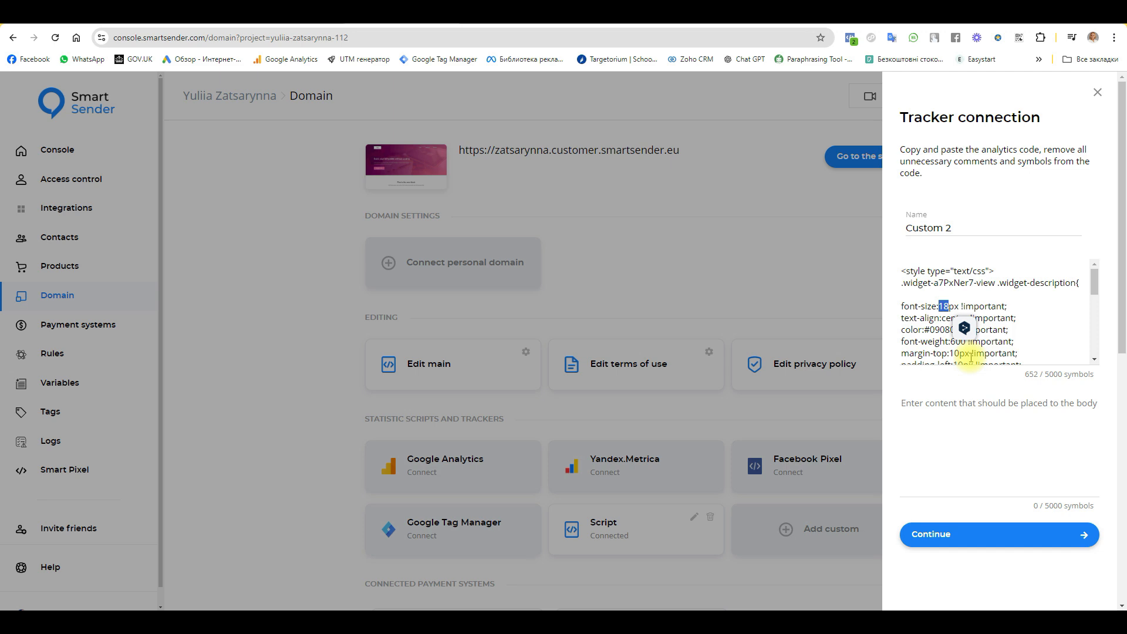
text(16)
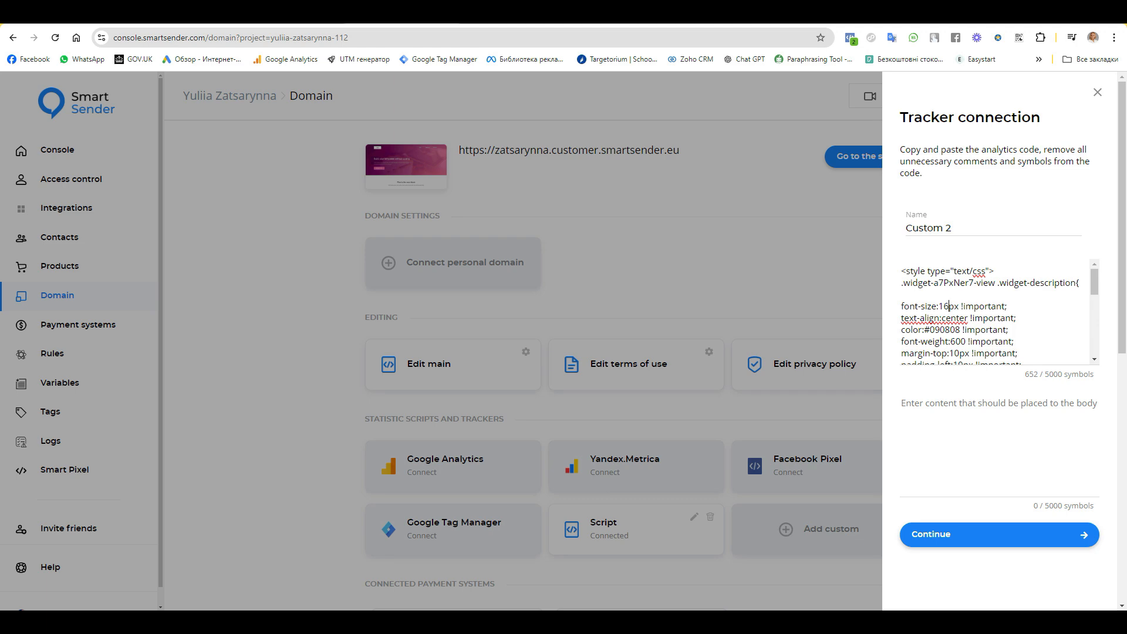
click(605, 14)
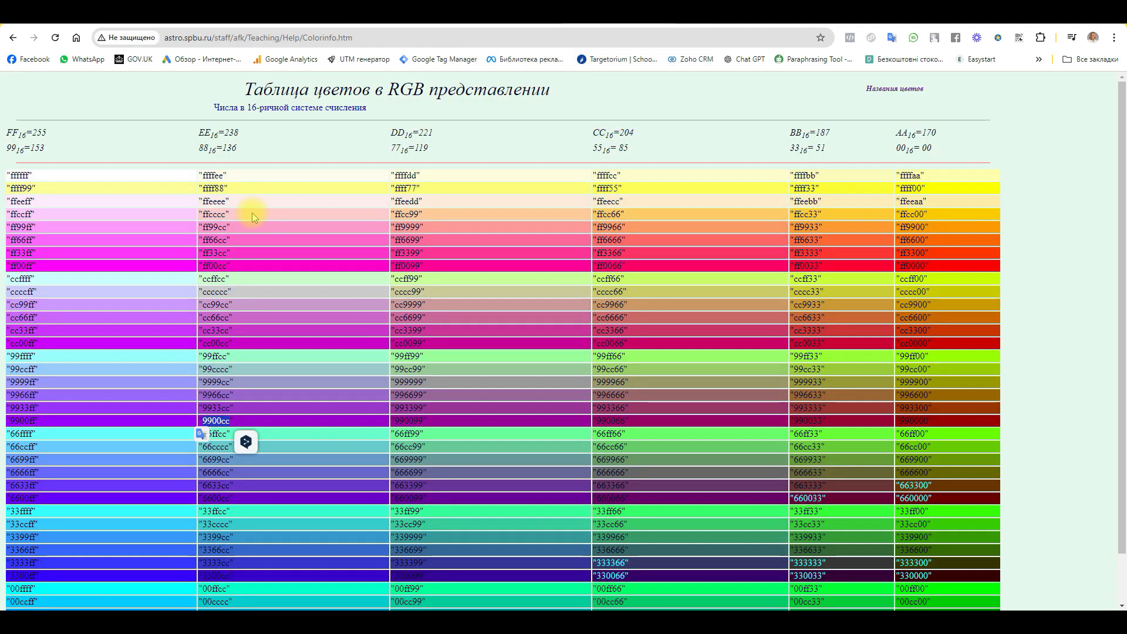
double_click(215, 498)
key(ctrl+c)
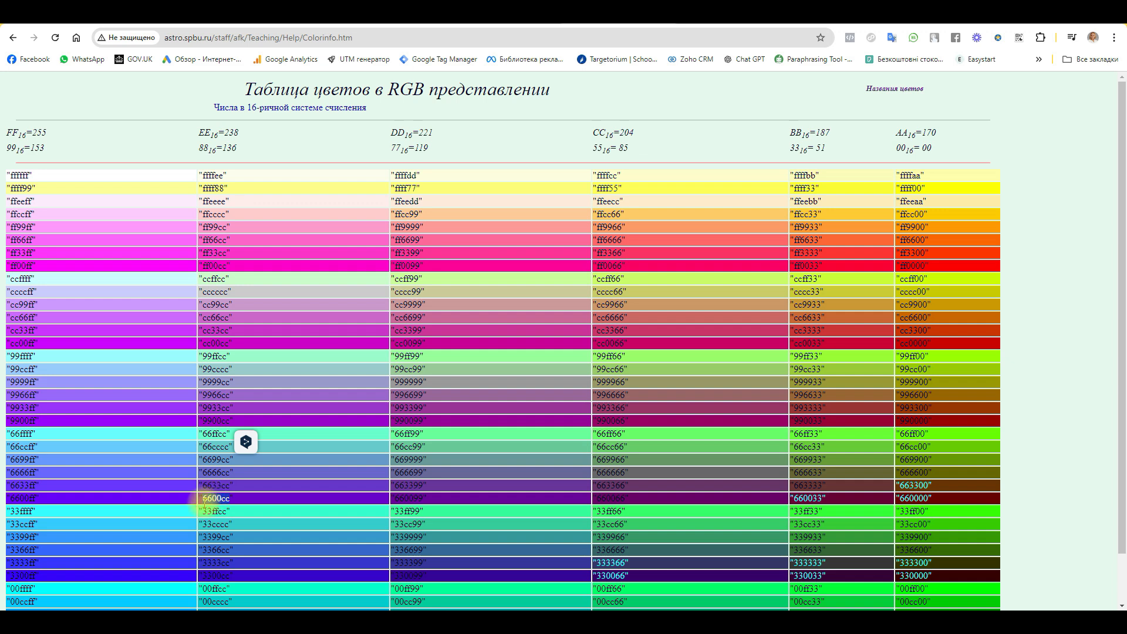
click(361, 15)
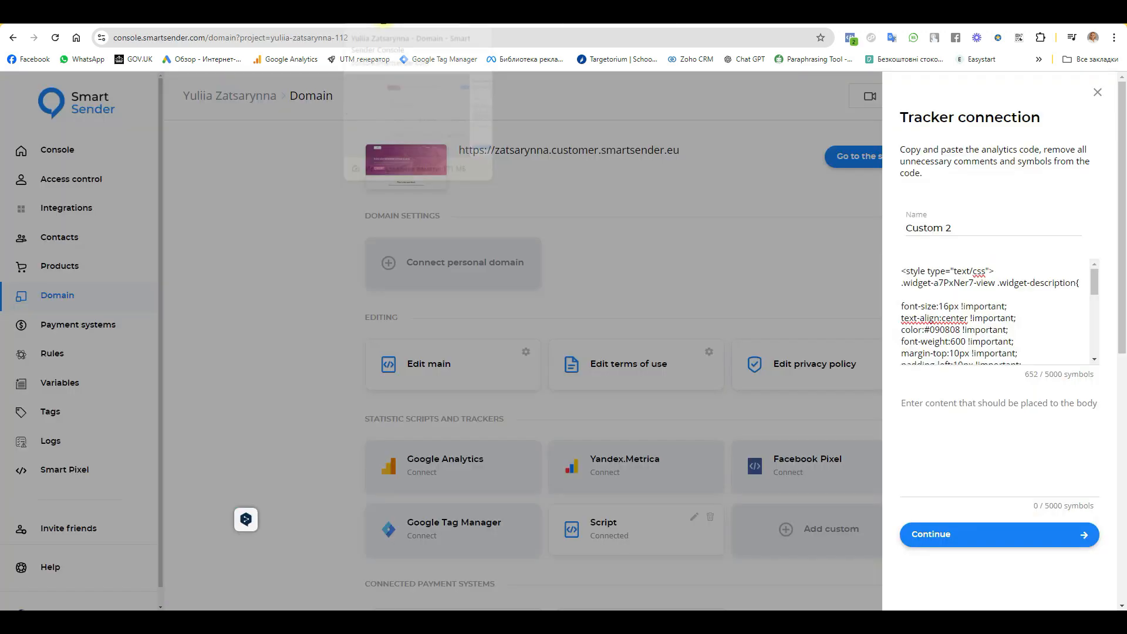
drag(960, 328, 930, 328)
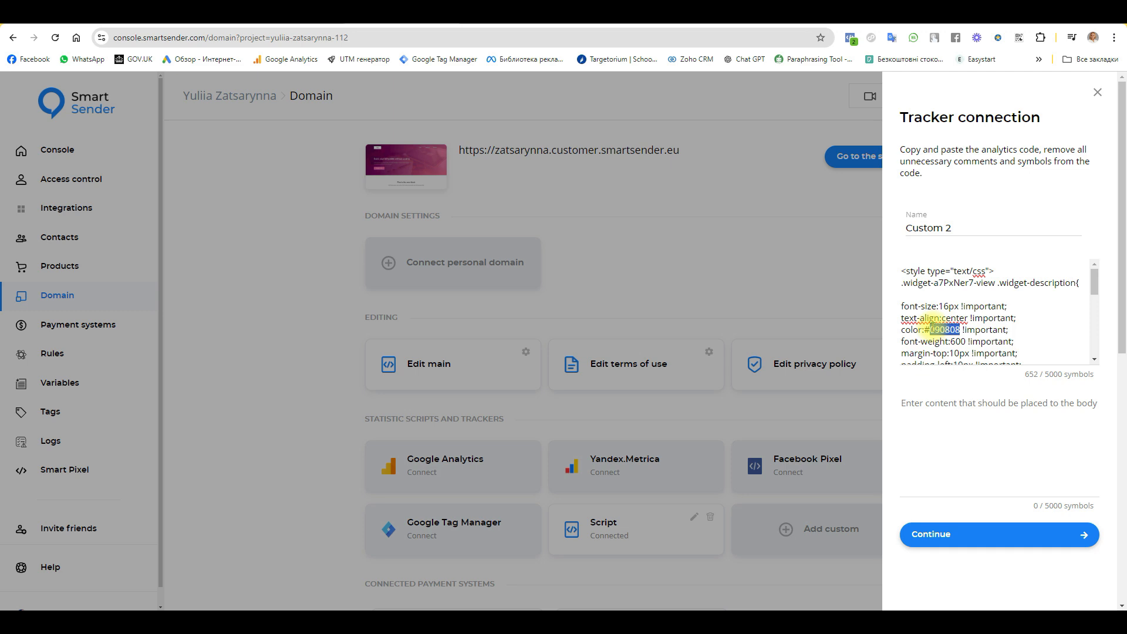
key(ctrl+v)
In the widget-title rule, set the font size to 28px and the color to #330066, copied from the RGB color table page.
drag(1095, 285, 1095, 310)
drag(948, 328, 944, 330)
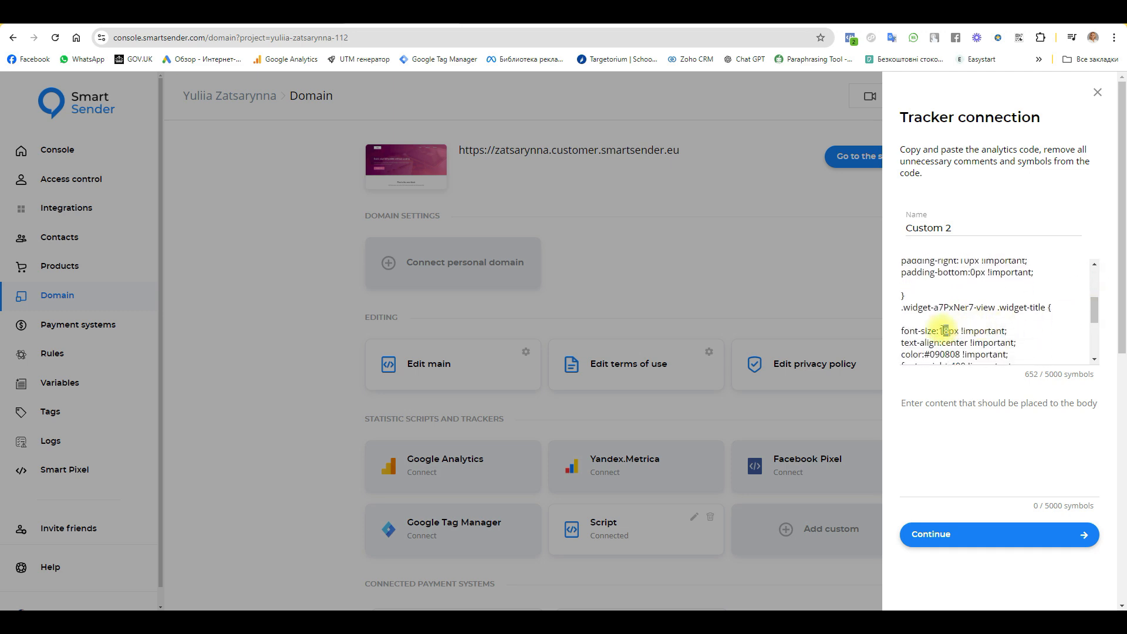
text(28)
click(617, 21)
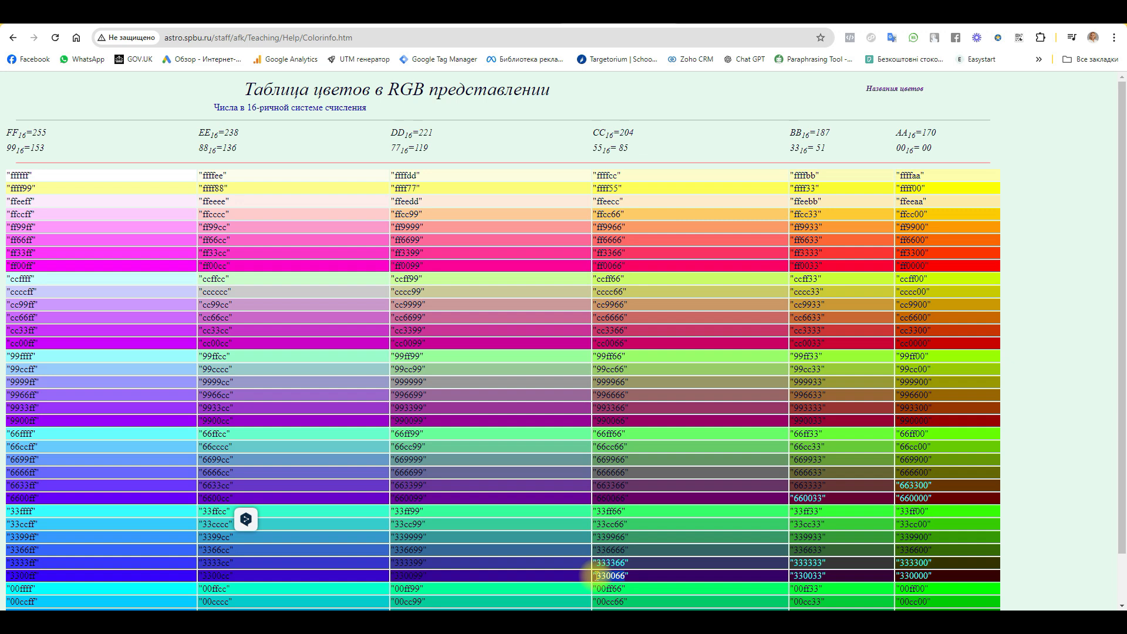
double_click(594, 575)
key(ctrl+c)
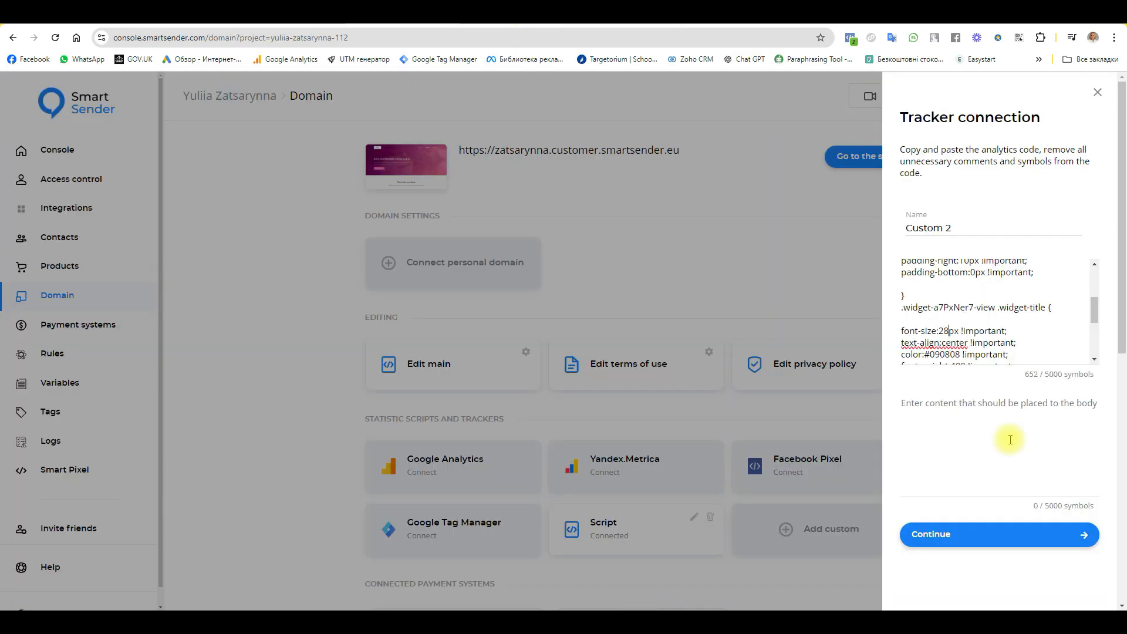
double_click(954, 354)
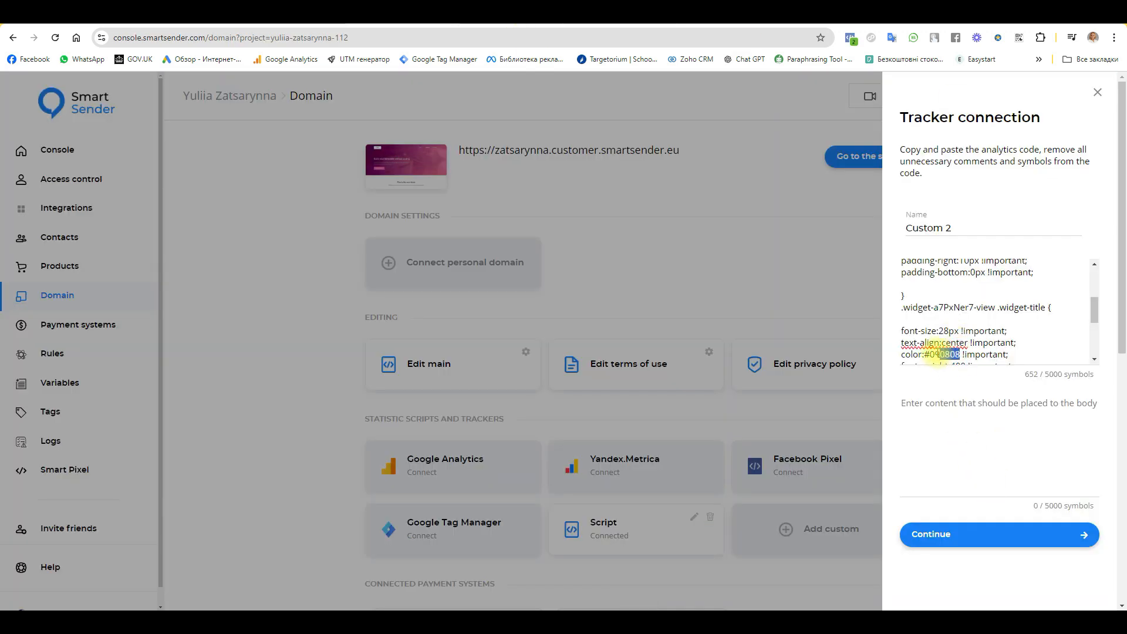
key(ctrl+v)
Open a second copy of the Smart Sender domain page in a new browser tab, leaving the unsaved tracker open.
click(191, 38)
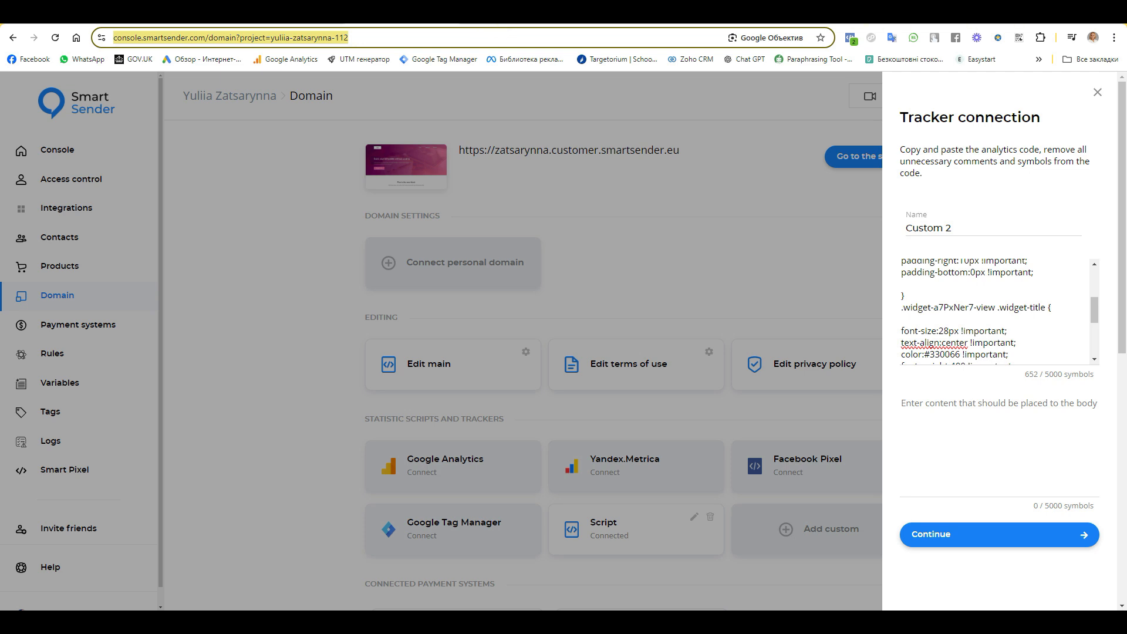
key(ctrl+c)
key(ctrl+t)
click(139, 35)
key(ctrl+v)
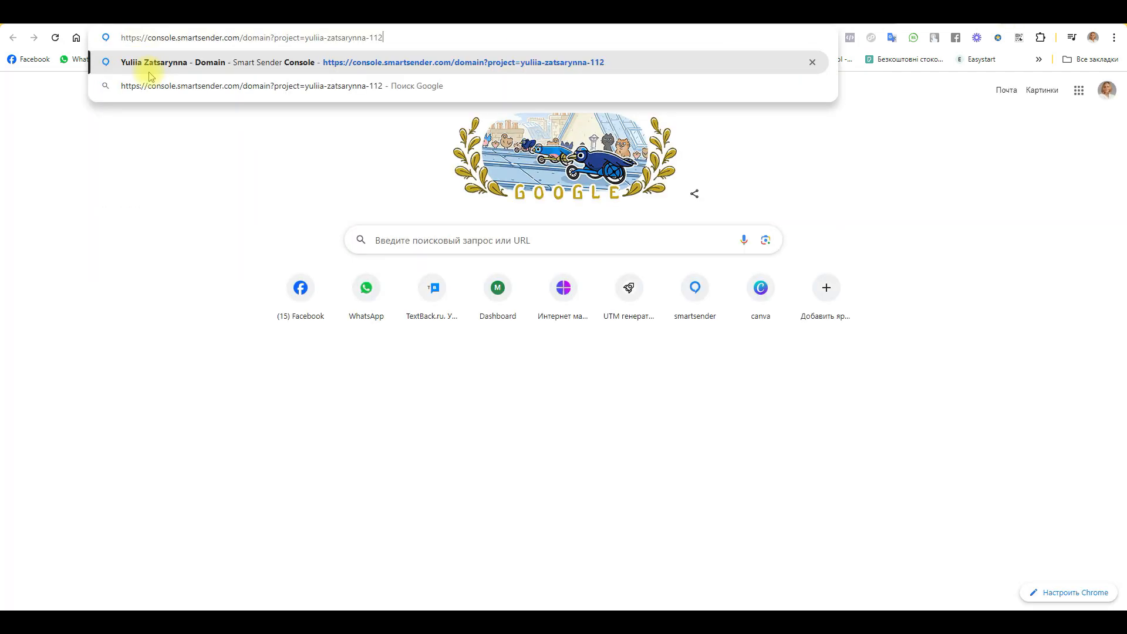
click(149, 72)
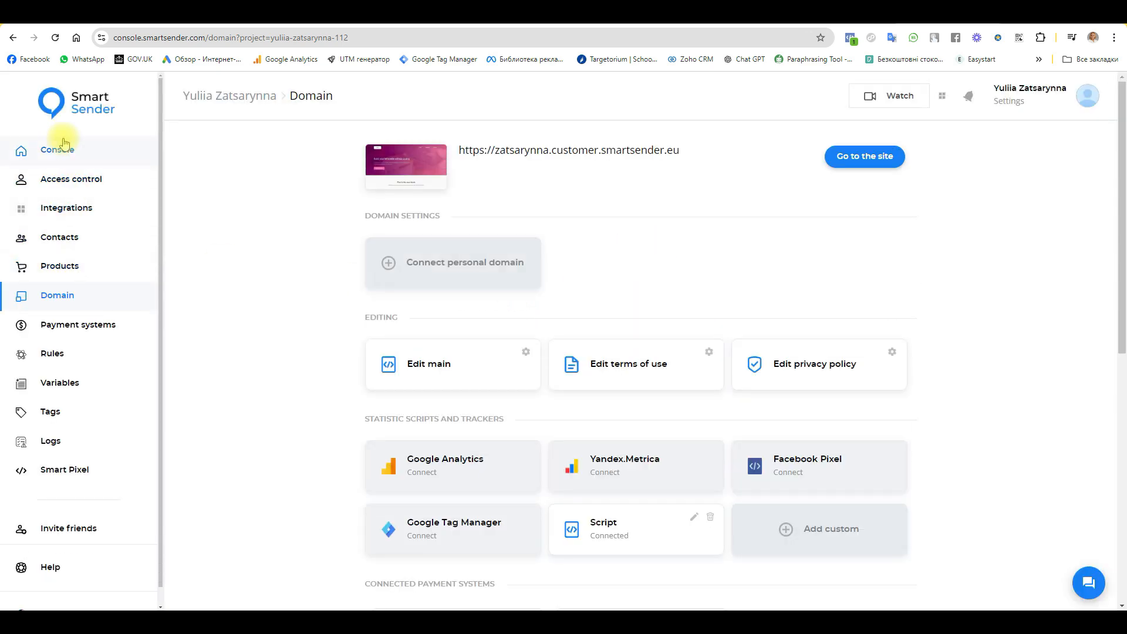
Find the Sibscribe landing page among the messenger's widgets and open its setup details.
click(58, 147)
click(445, 205)
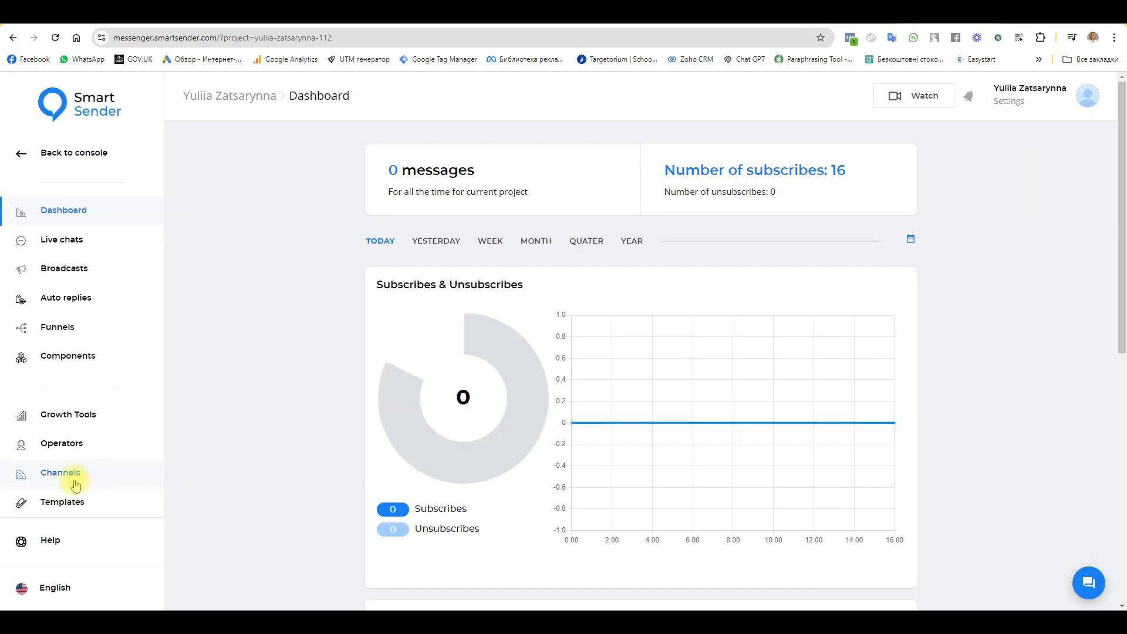
click(68, 414)
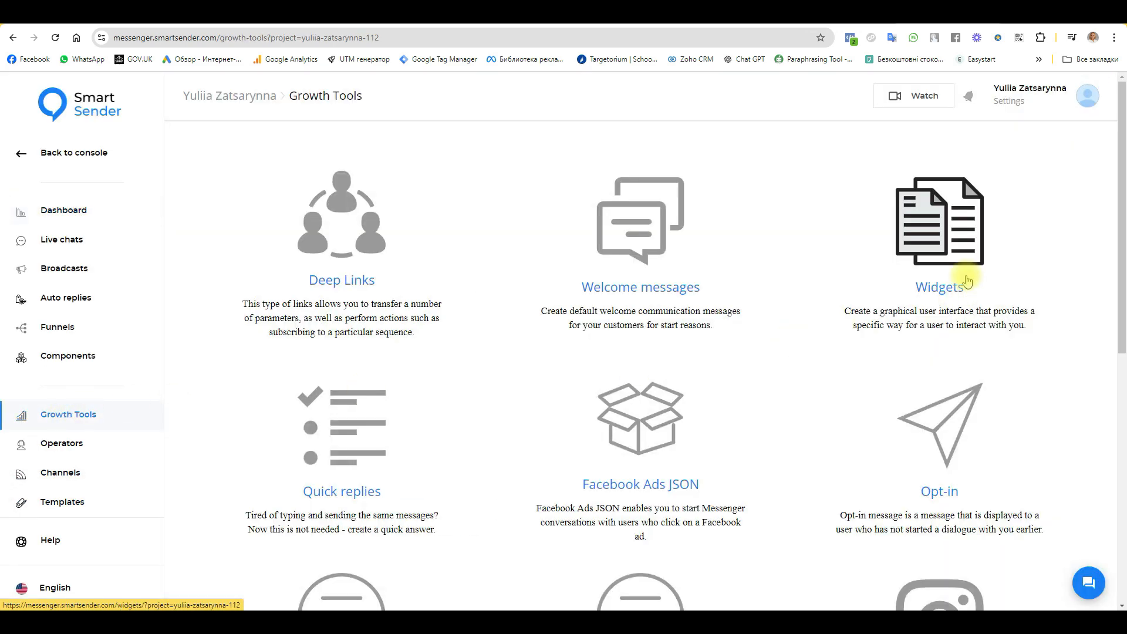
click(947, 253)
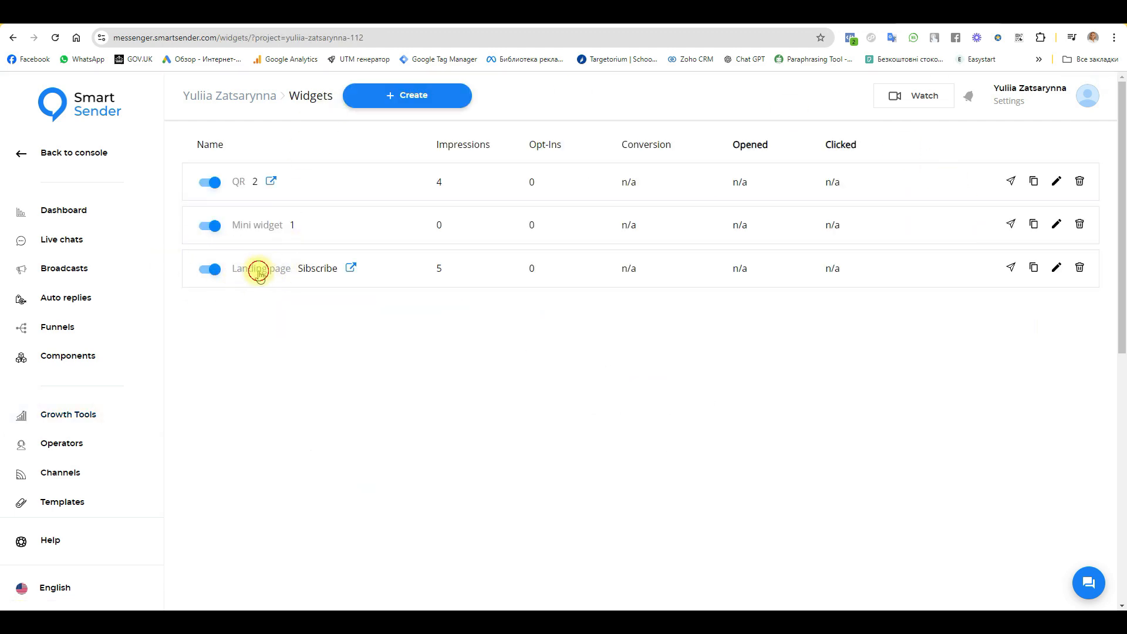
click(258, 271)
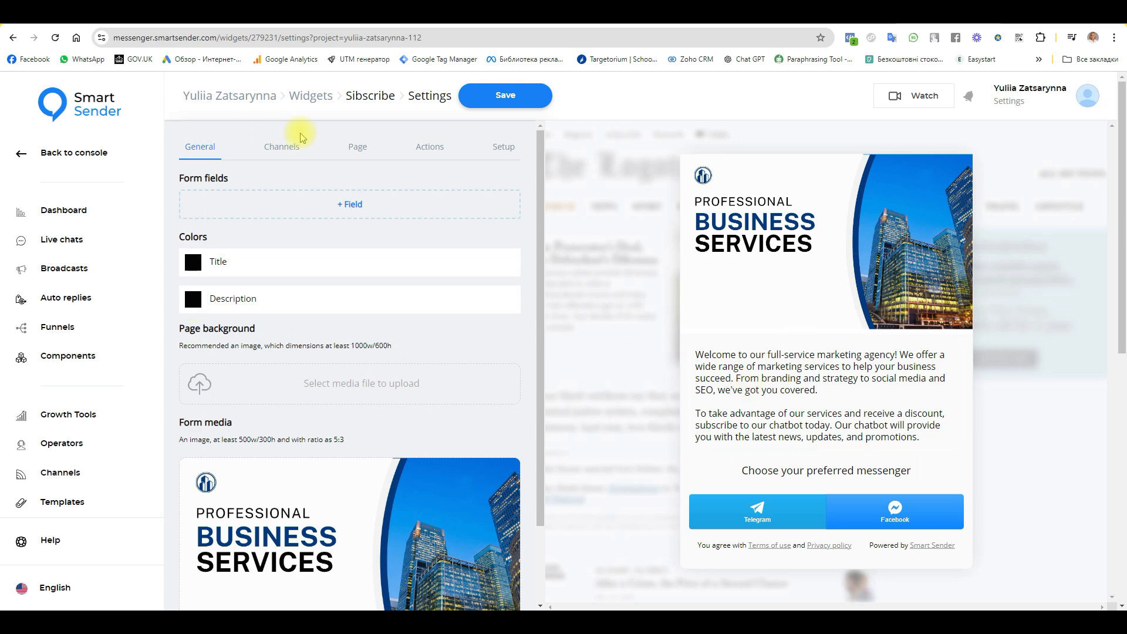
click(429, 148)
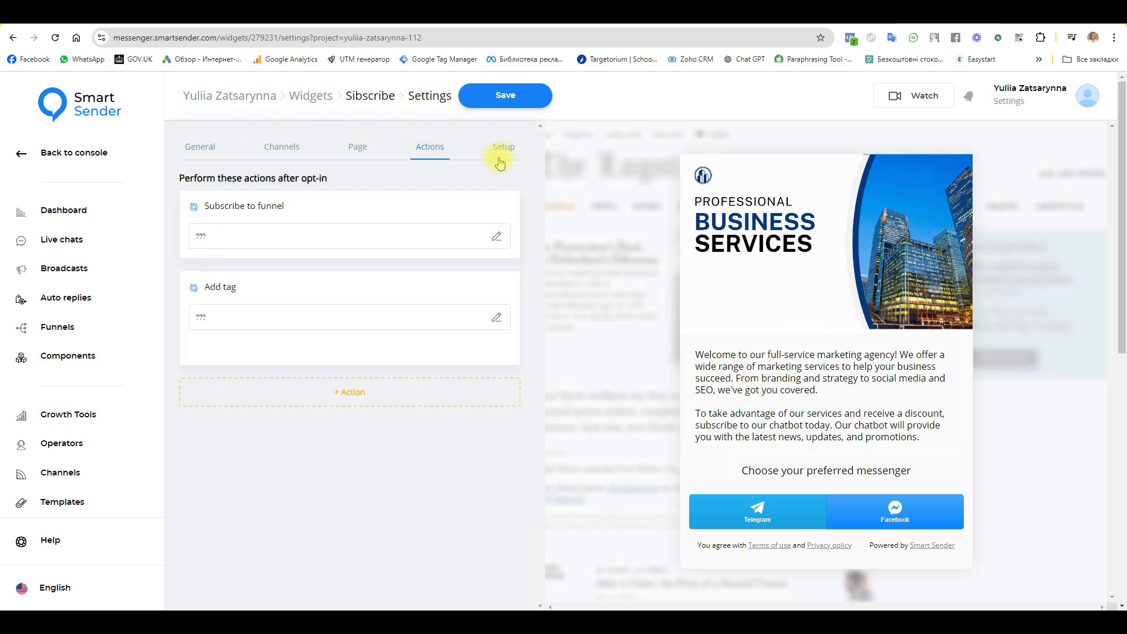
click(503, 147)
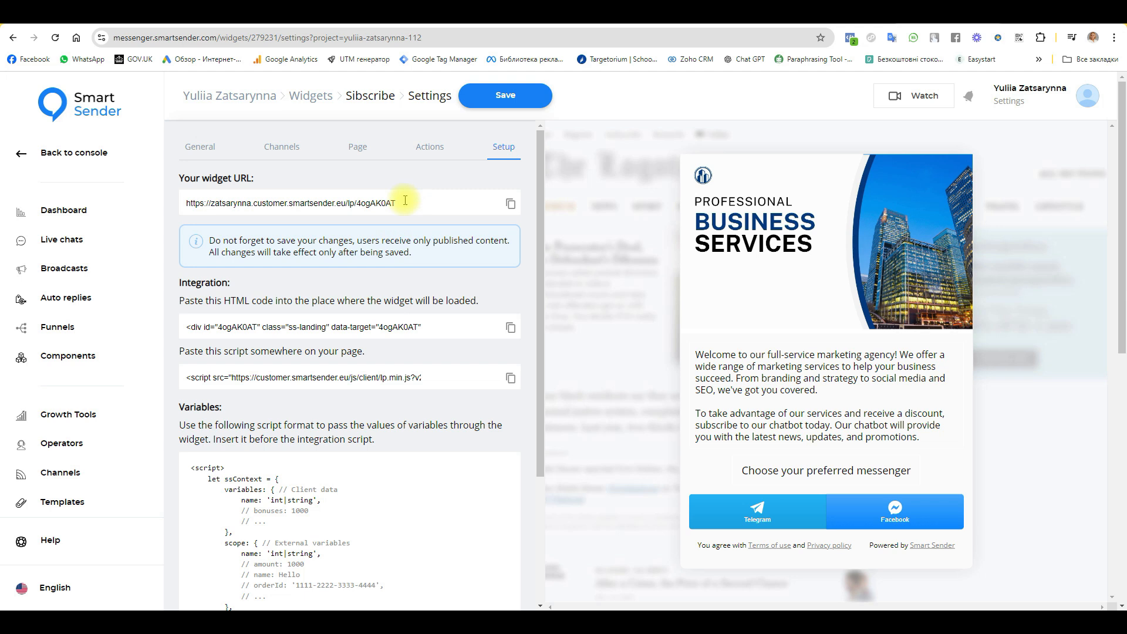
Copy the widget ID 4ogAK0AT from the end of the widget URL.
drag(403, 201, 369, 204)
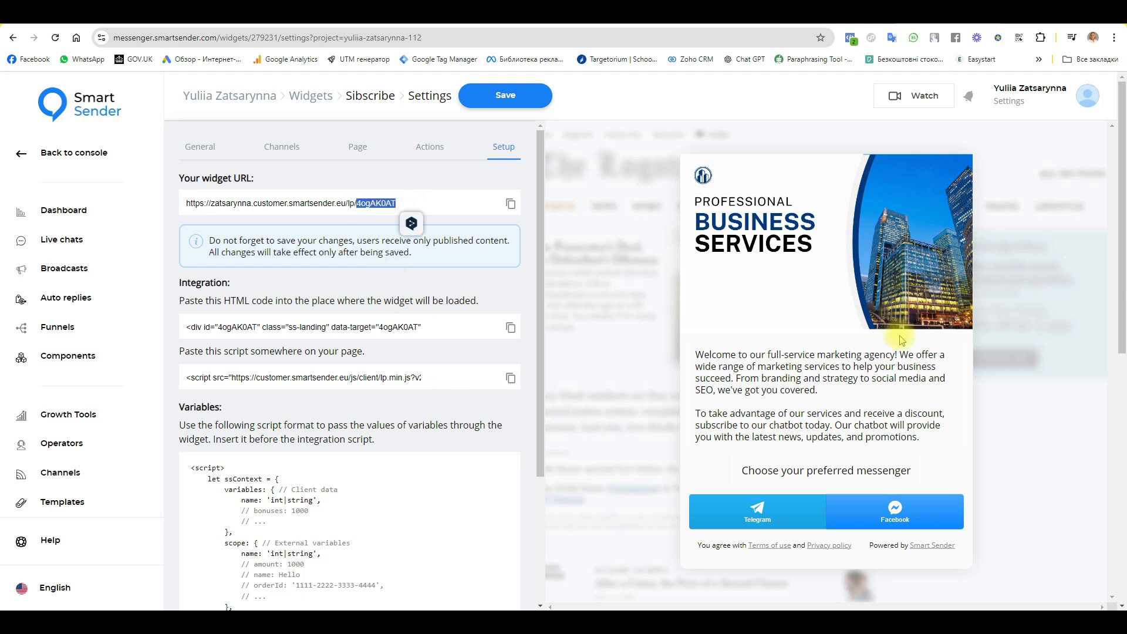
click(356, 204)
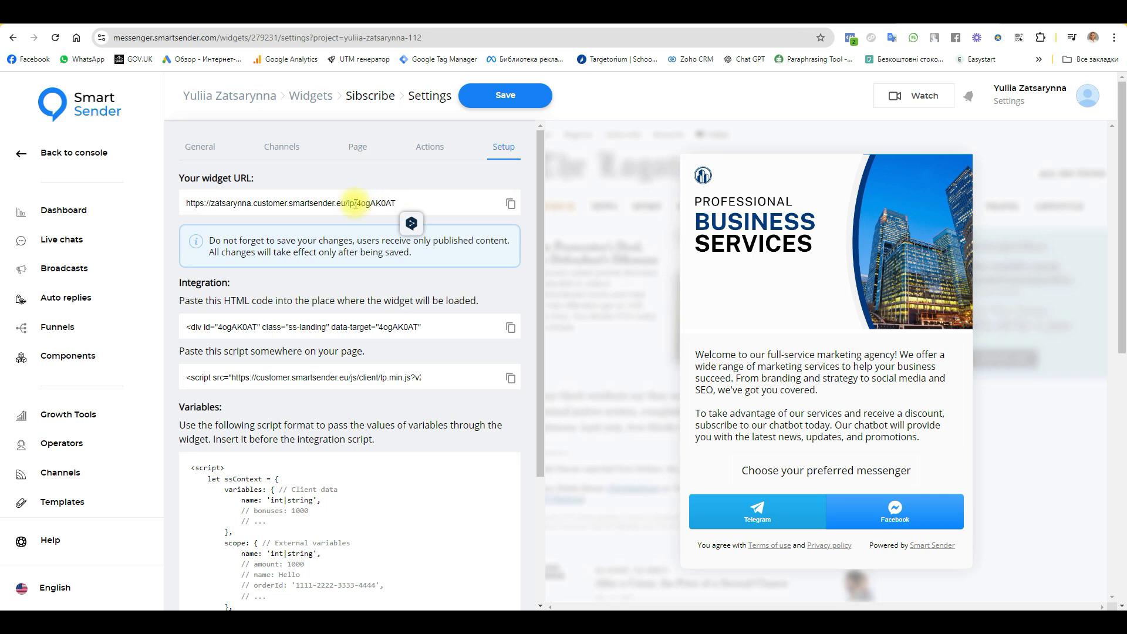
drag(361, 204, 397, 204)
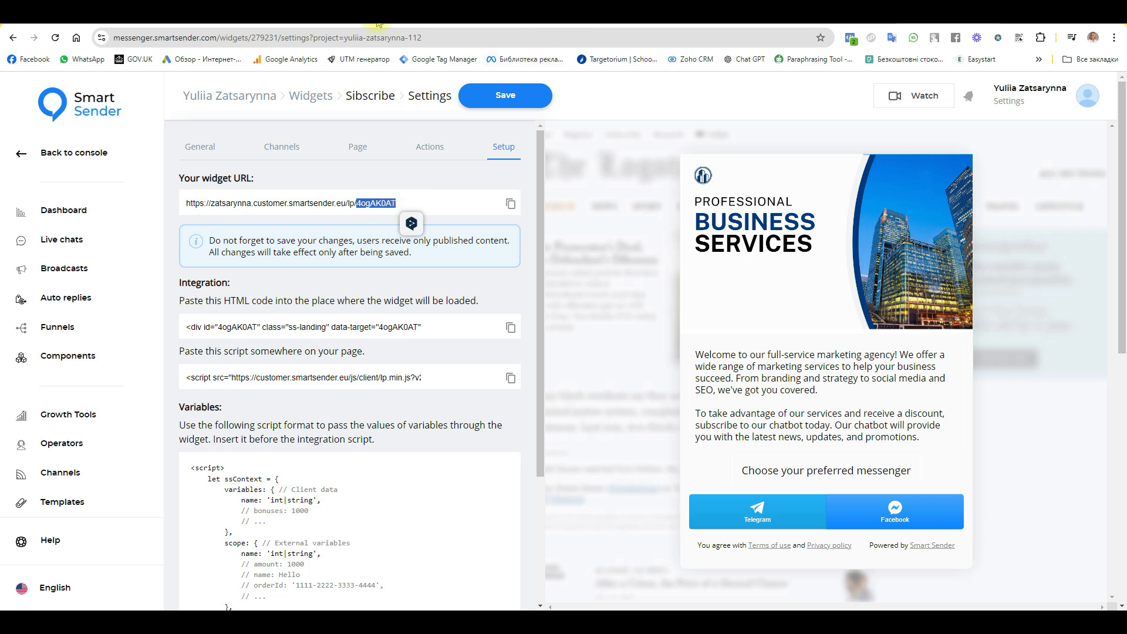
In the Custom 2 style code, replace the widget ID a7PxNer7 with 4ogAK0AT in both the description and title selectors.
click(410, 12)
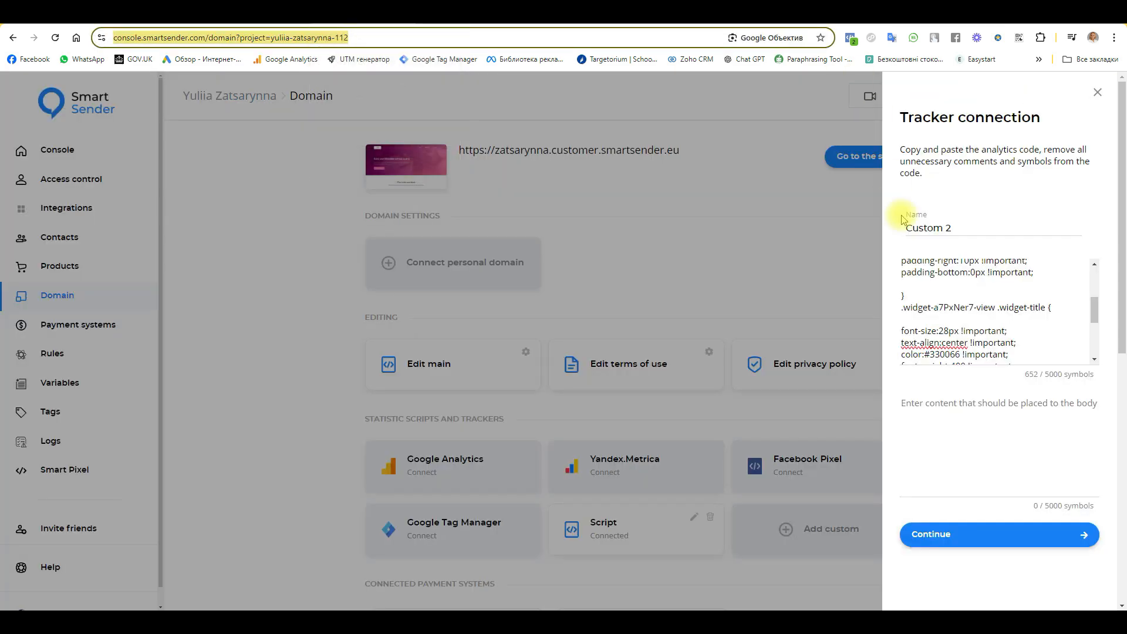
scroll(976, 317, up, 5)
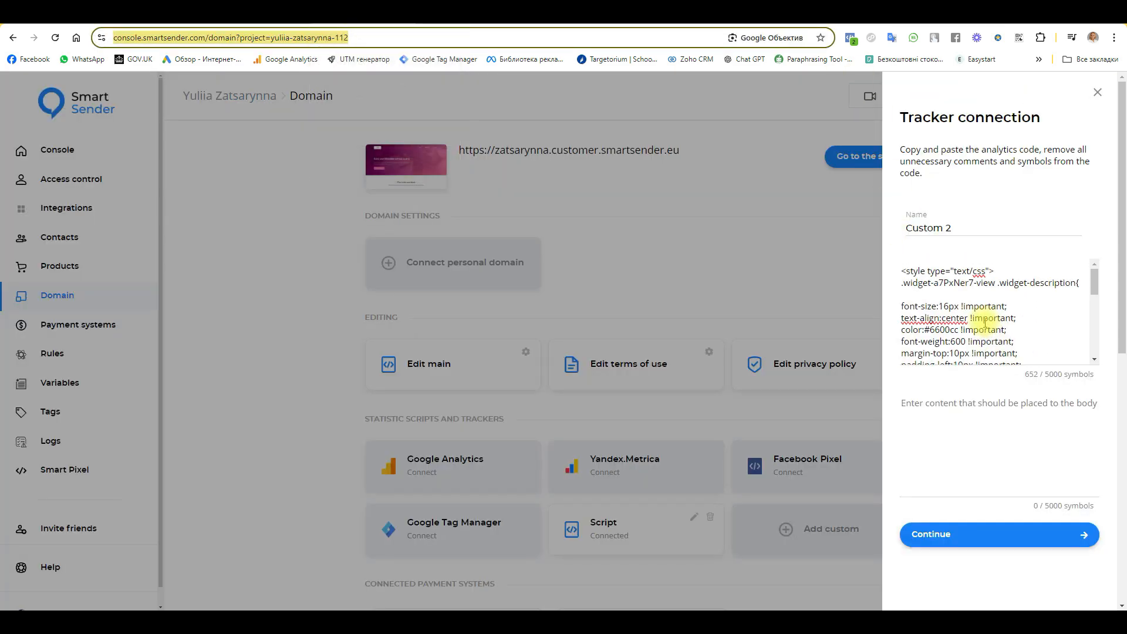
click(947, 283)
mouse_move(938, 283)
mouse_down()
mouse_move(971, 282)
mouse_move(937, 284)
mouse_up()
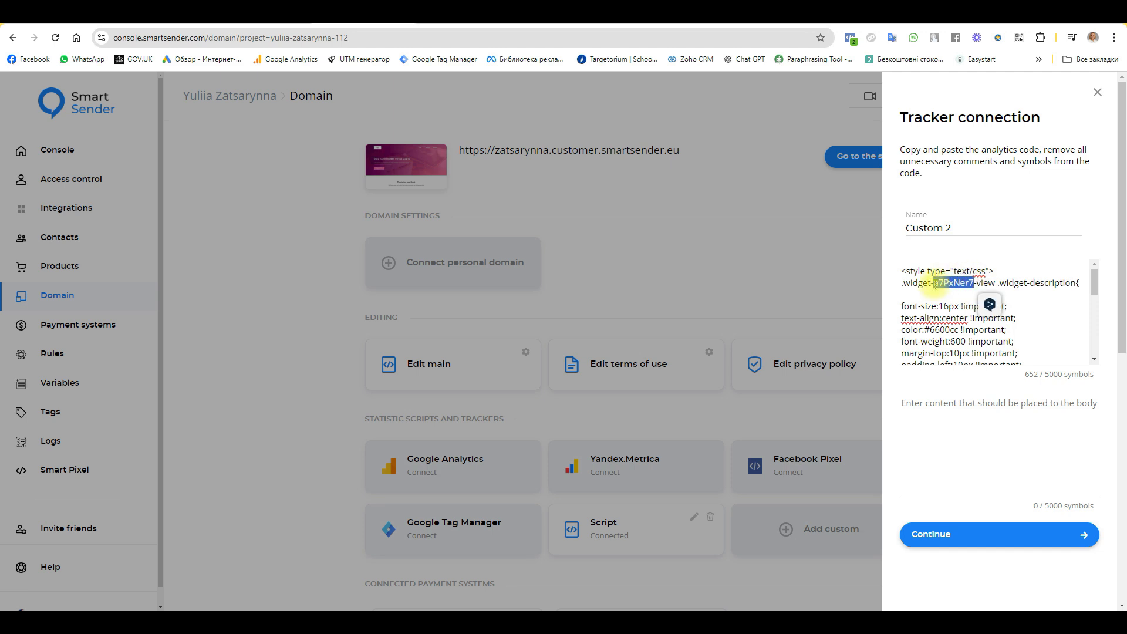
drag(1096, 281, 1101, 306)
drag(974, 329, 940, 329)
key(ctrl+v)
Save the Custom 2 tracker and reload the landing page to check the widget's description and title styles.
click(933, 546)
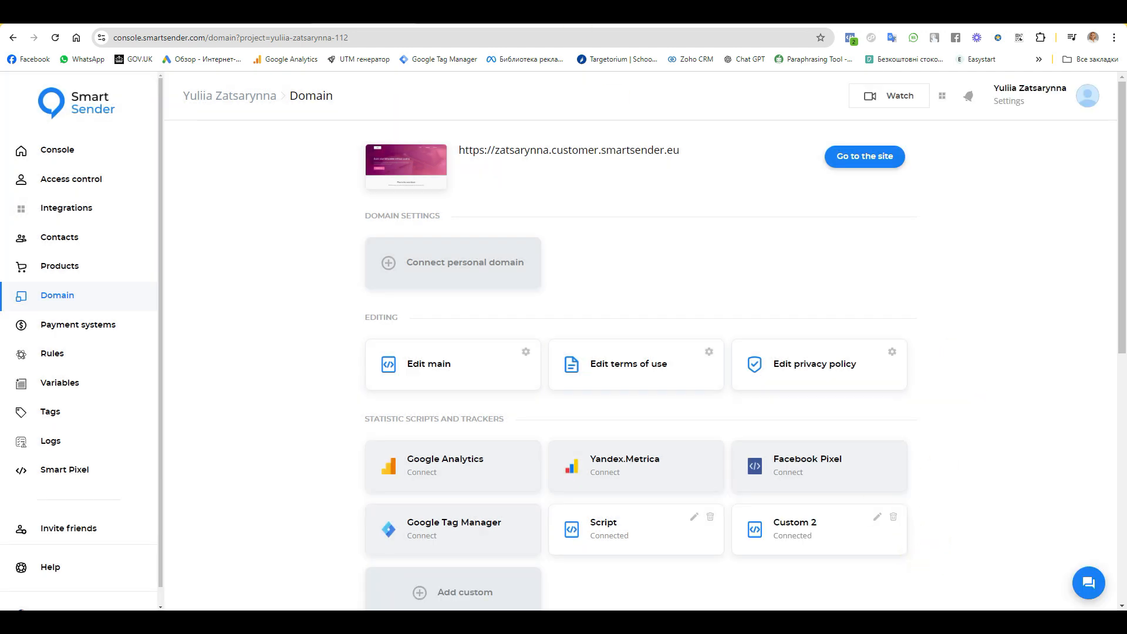
click(752, 15)
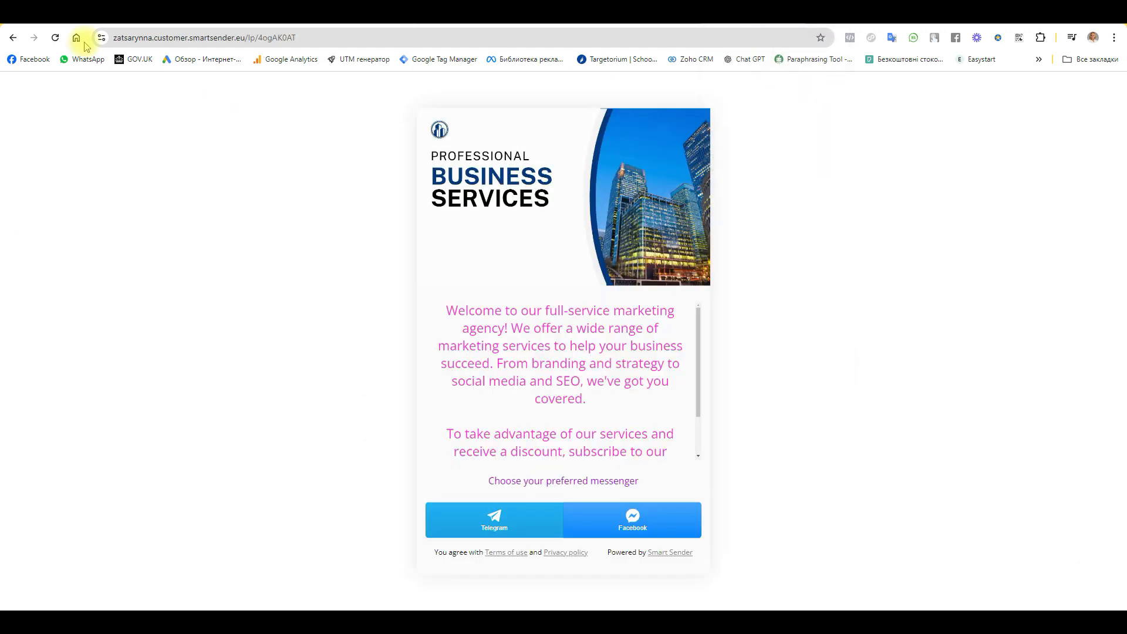
click(56, 38)
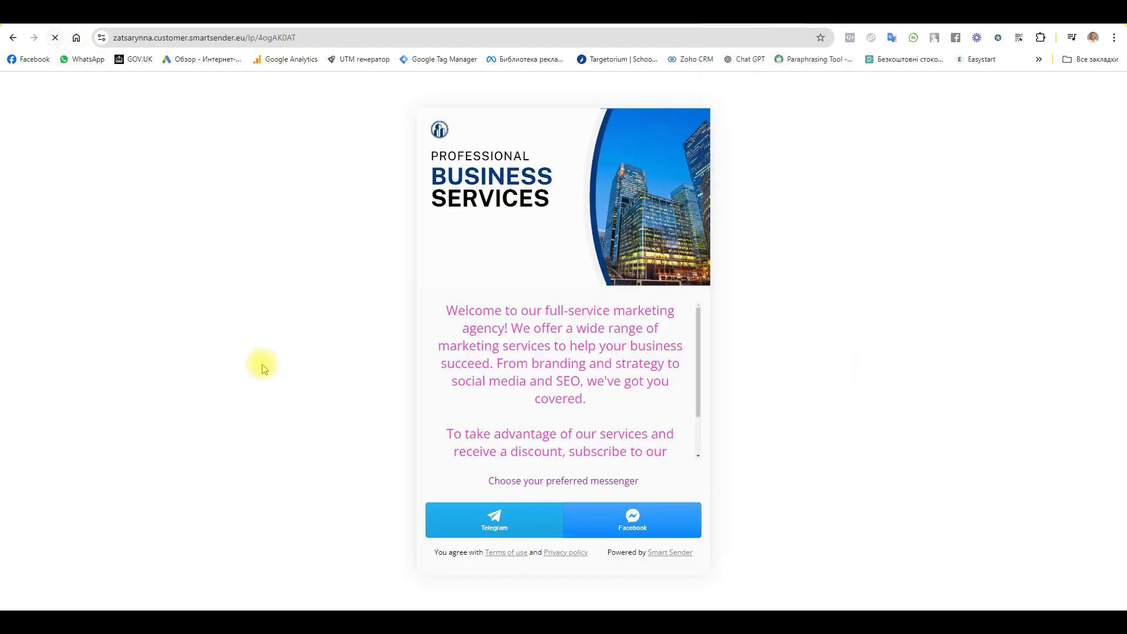
drag(433, 307, 644, 359)
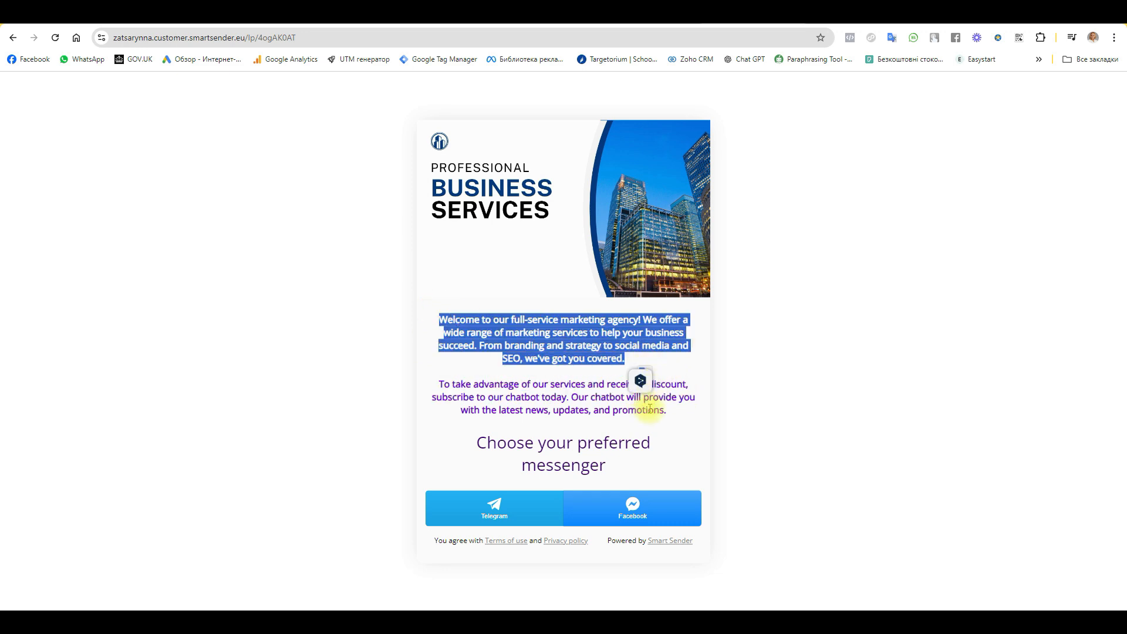